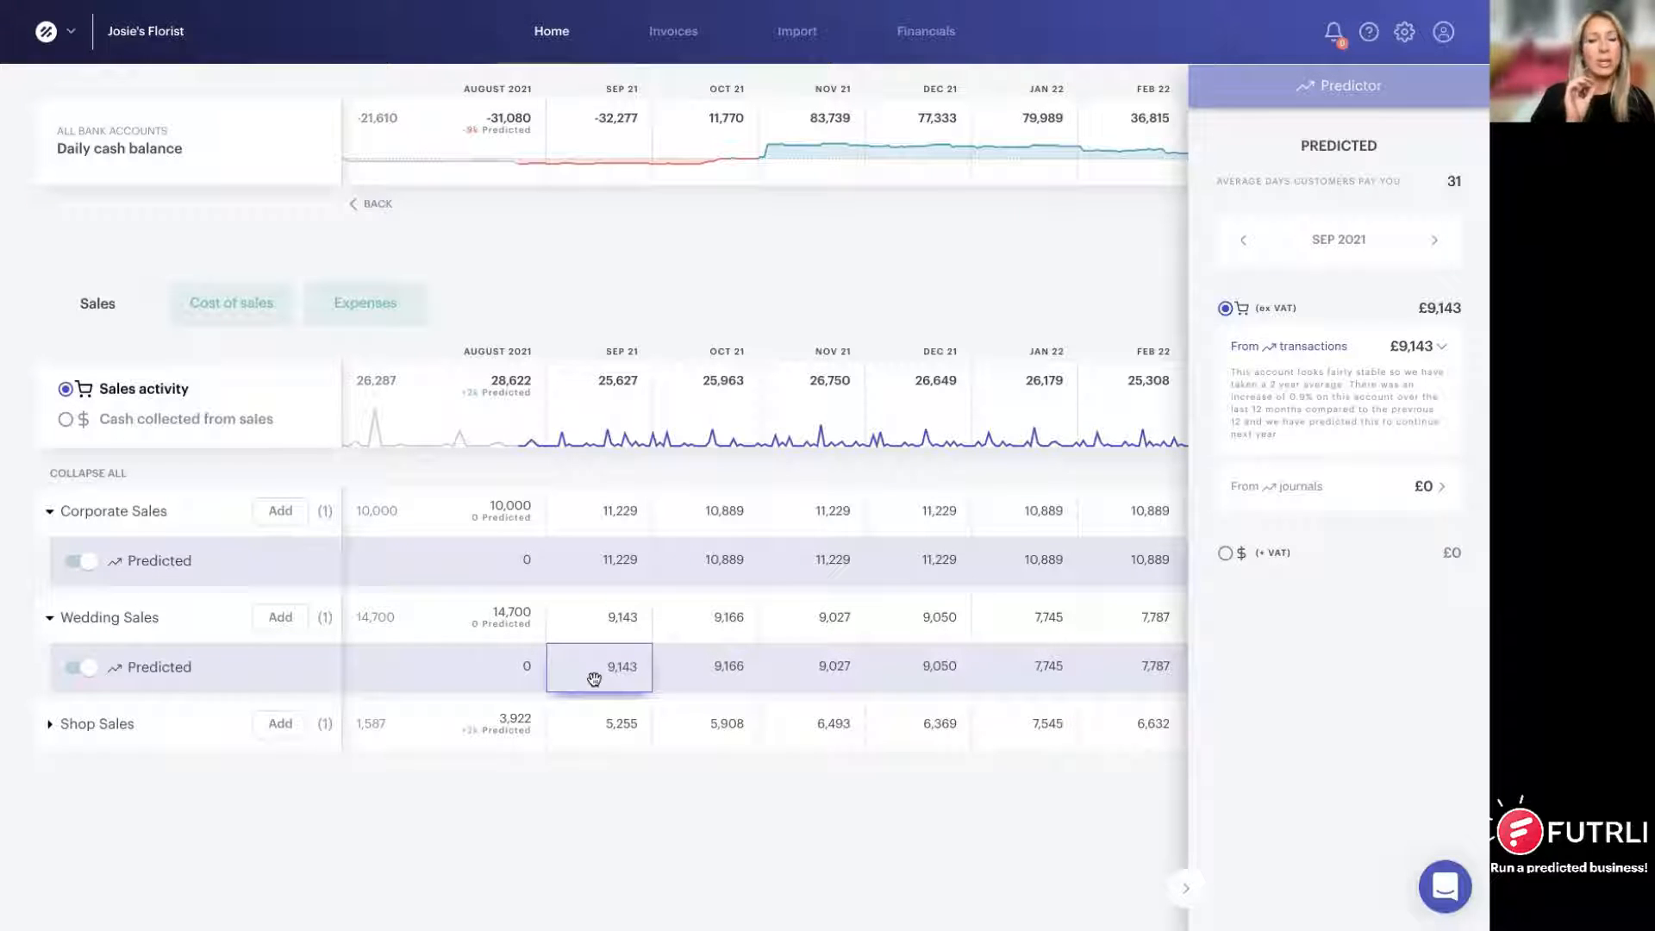
# Step: Switch the Wedding Sales prediction off to see its effect on the cash balance, and switch it back on
pyautogui.click(73, 668)
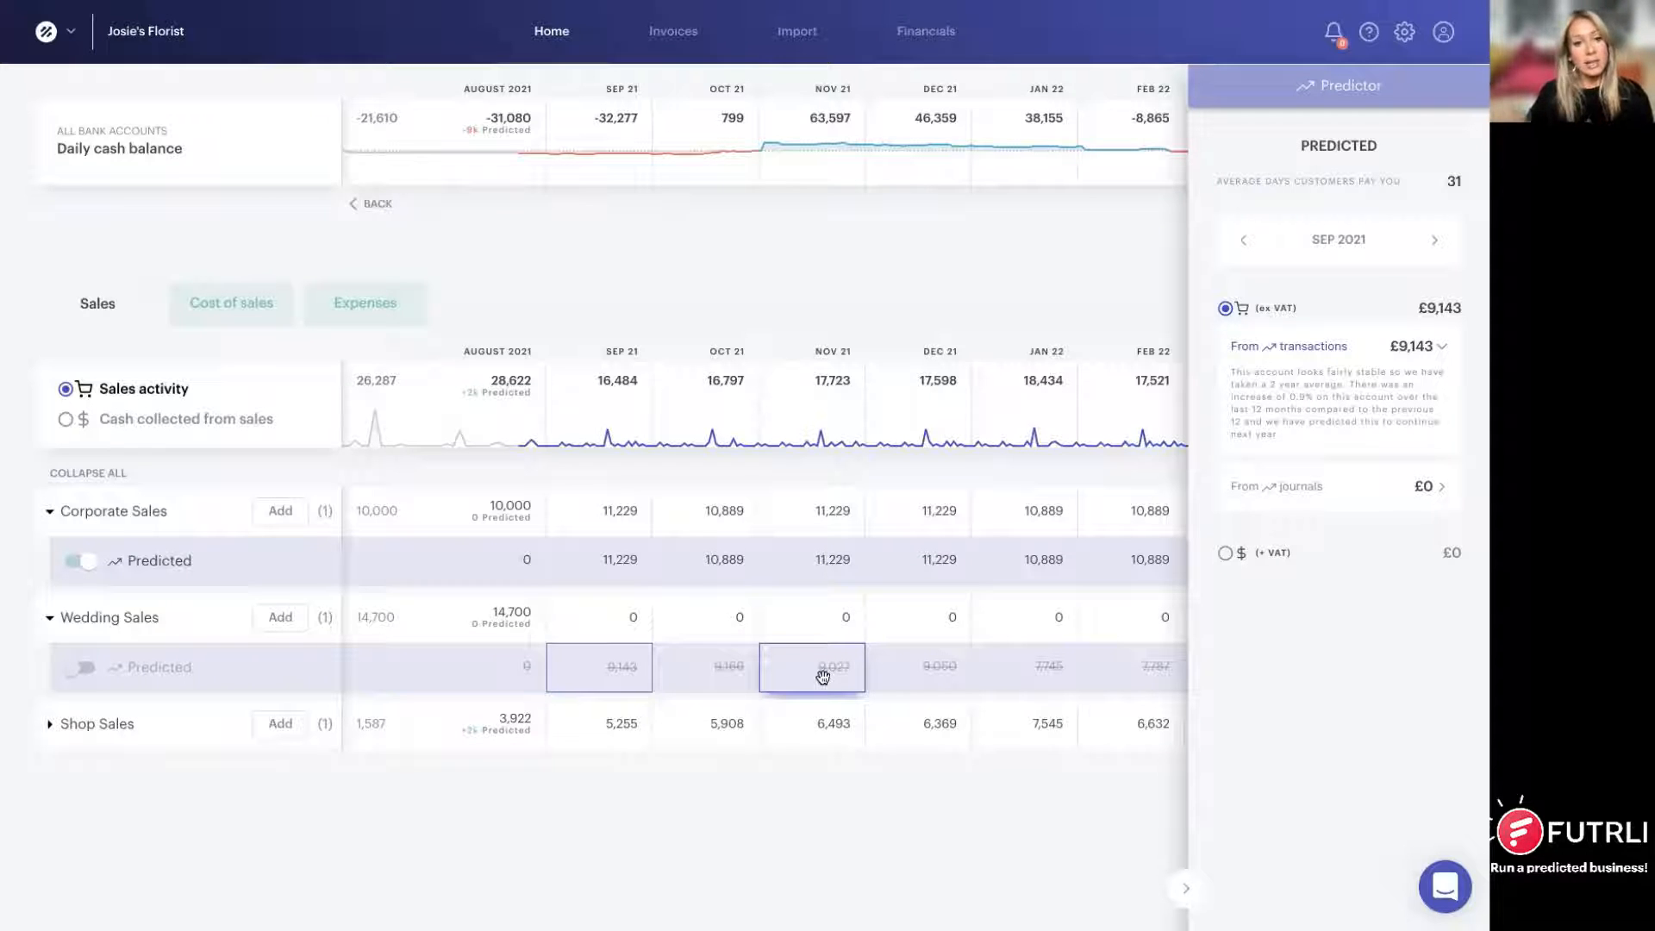
pyautogui.click(83, 668)
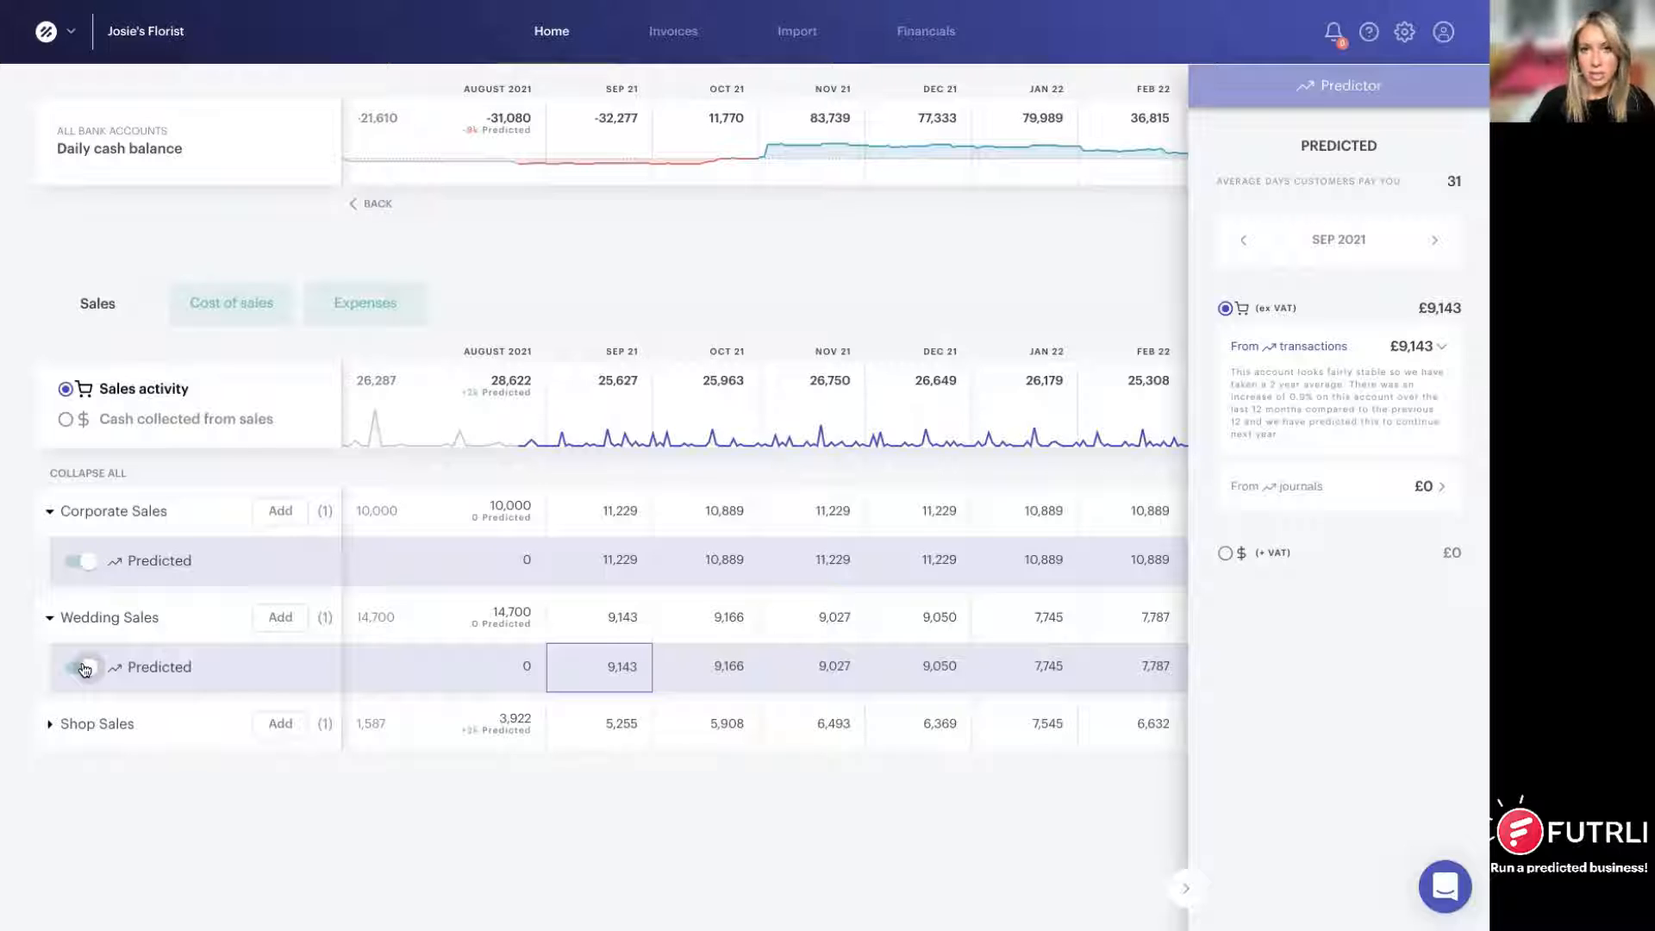
# Step: Close the Predictor details, collapse Corporate Sales, and add a unit-based prediction named "New weddings" to Wedding Sales
pyautogui.click(1186, 888)
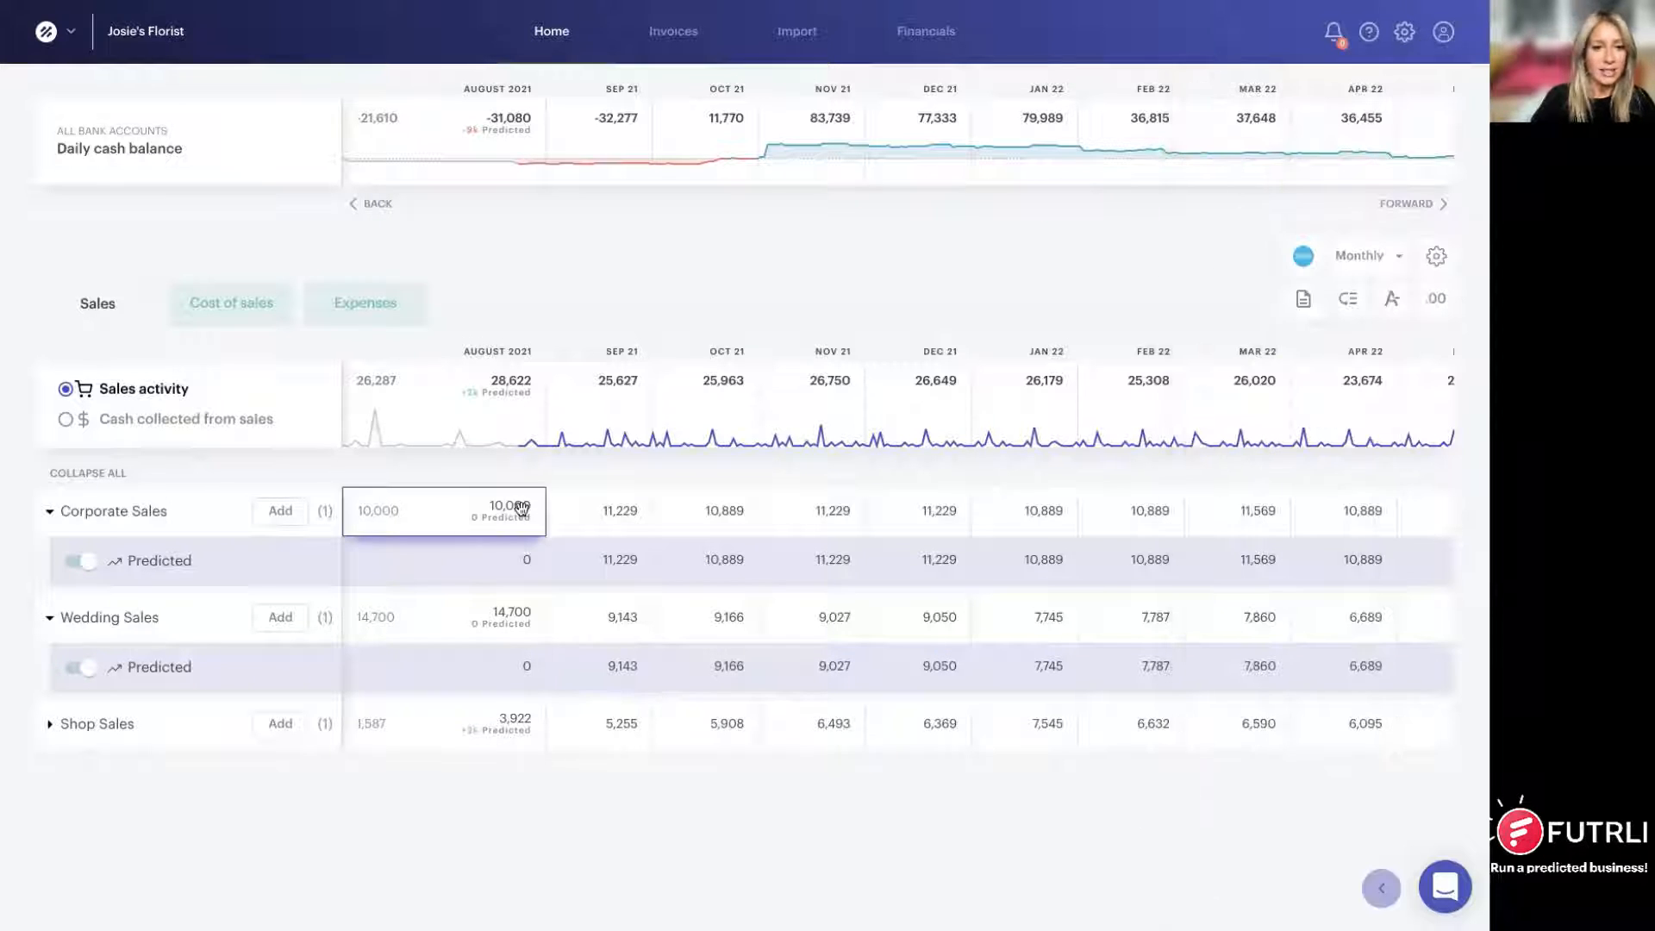
pyautogui.click(286, 622)
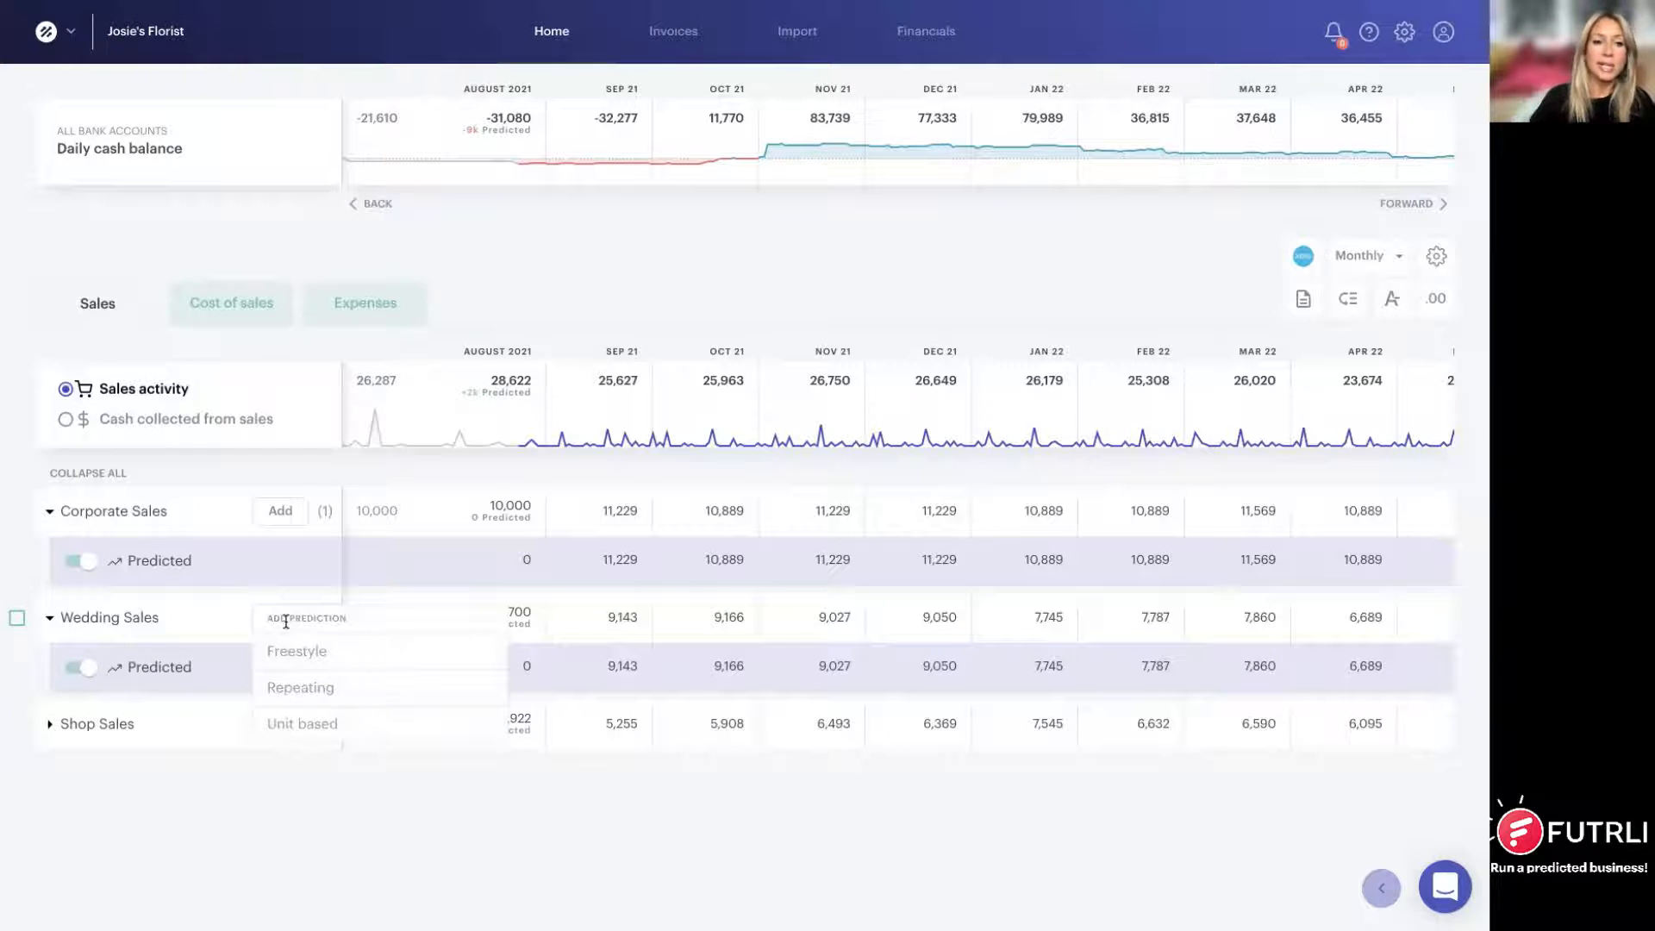
pyautogui.click(50, 512)
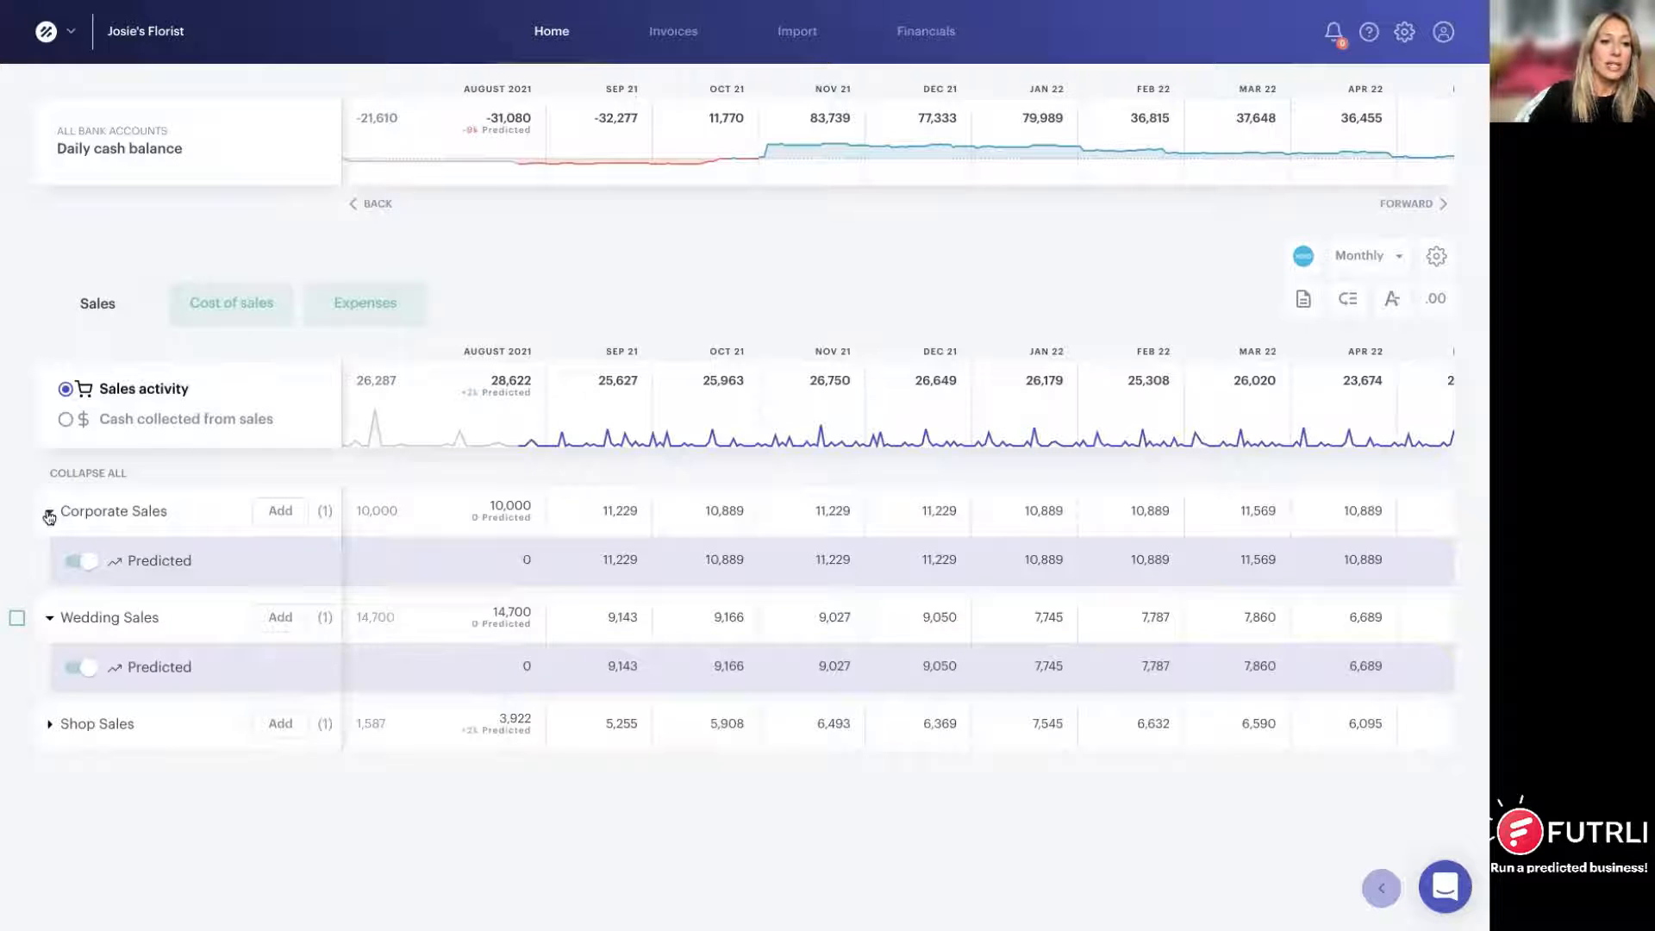
pyautogui.click(50, 512)
pyautogui.click(280, 567)
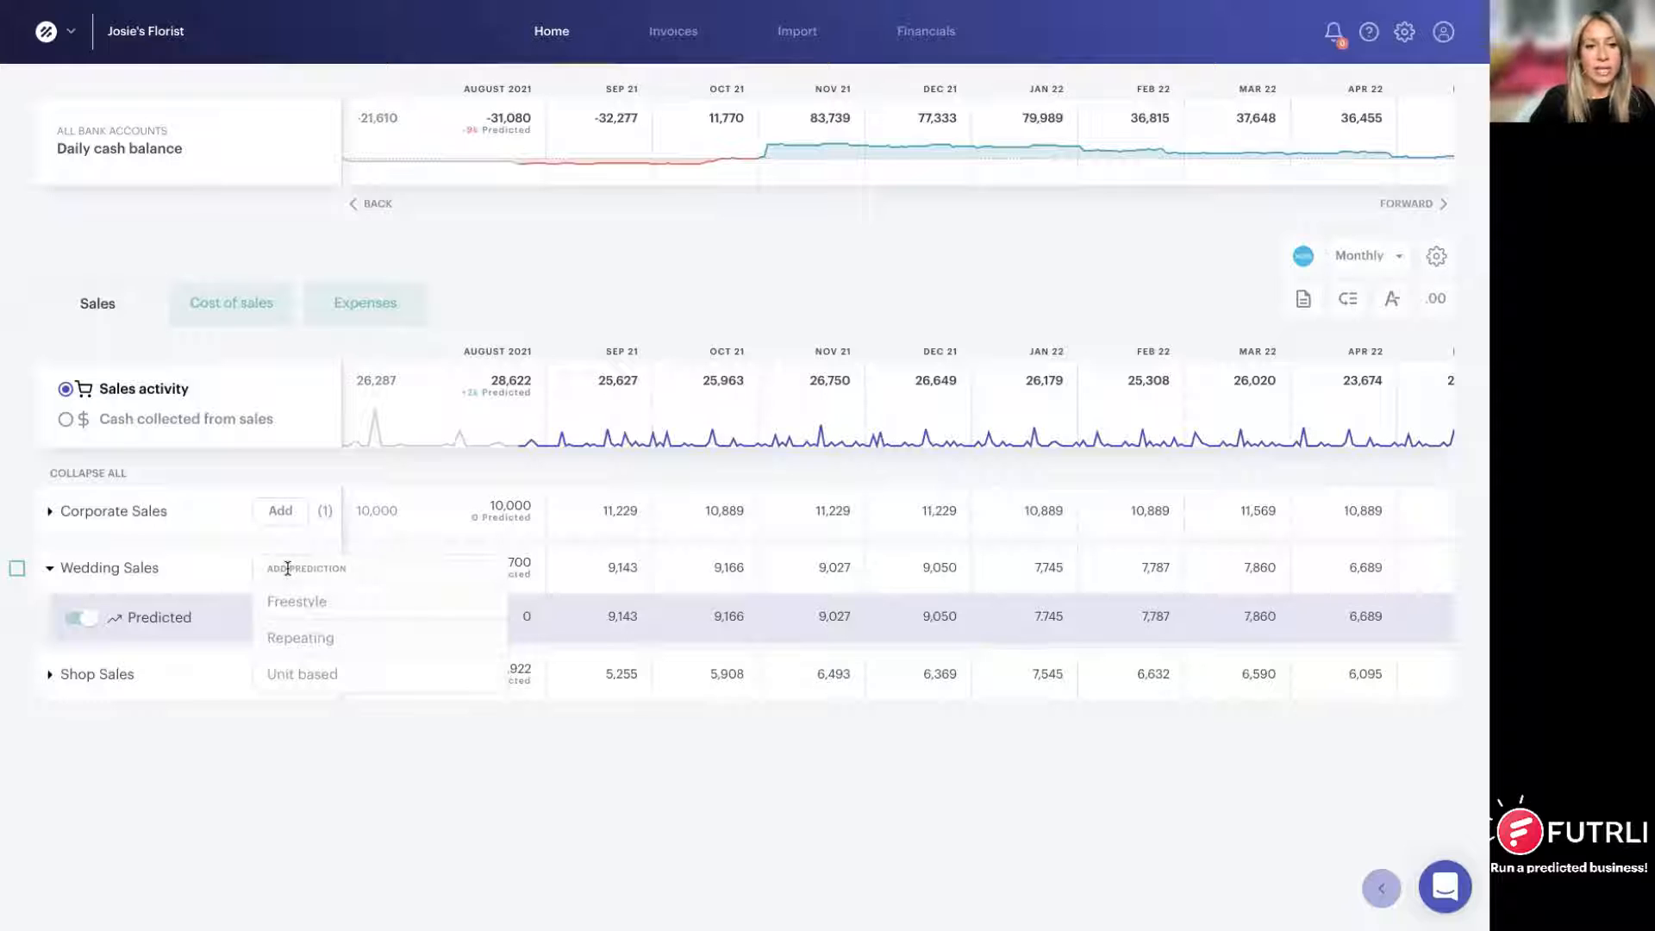
pyautogui.click(313, 676)
pyautogui.write('New')
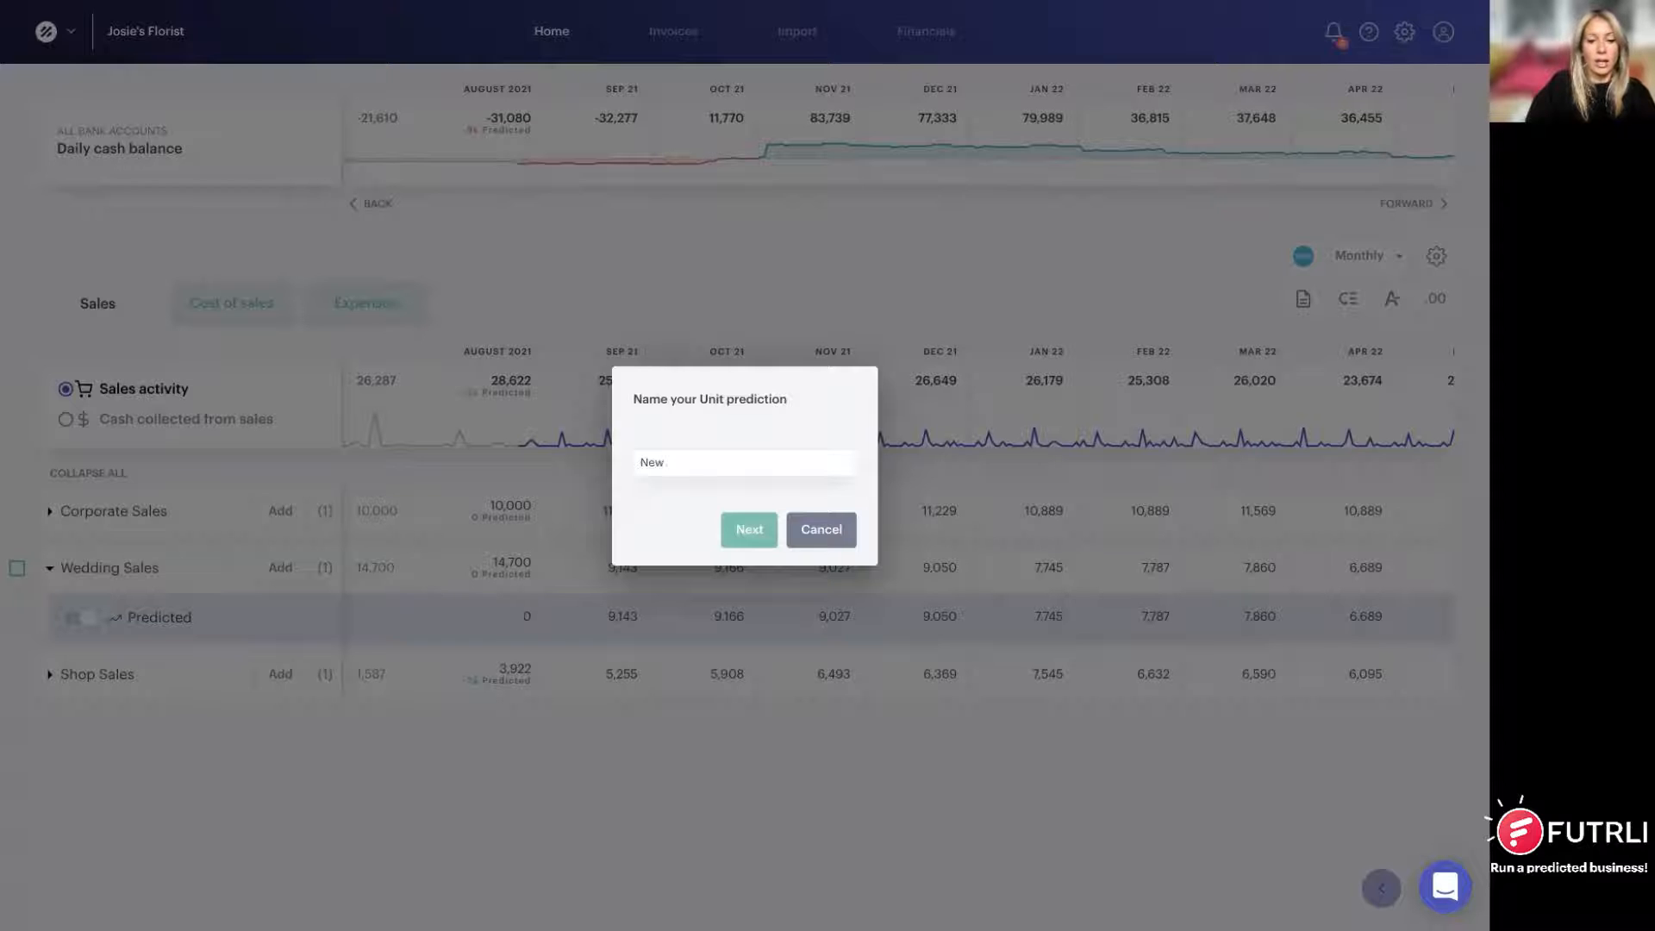
pyautogui.write(' weddings')
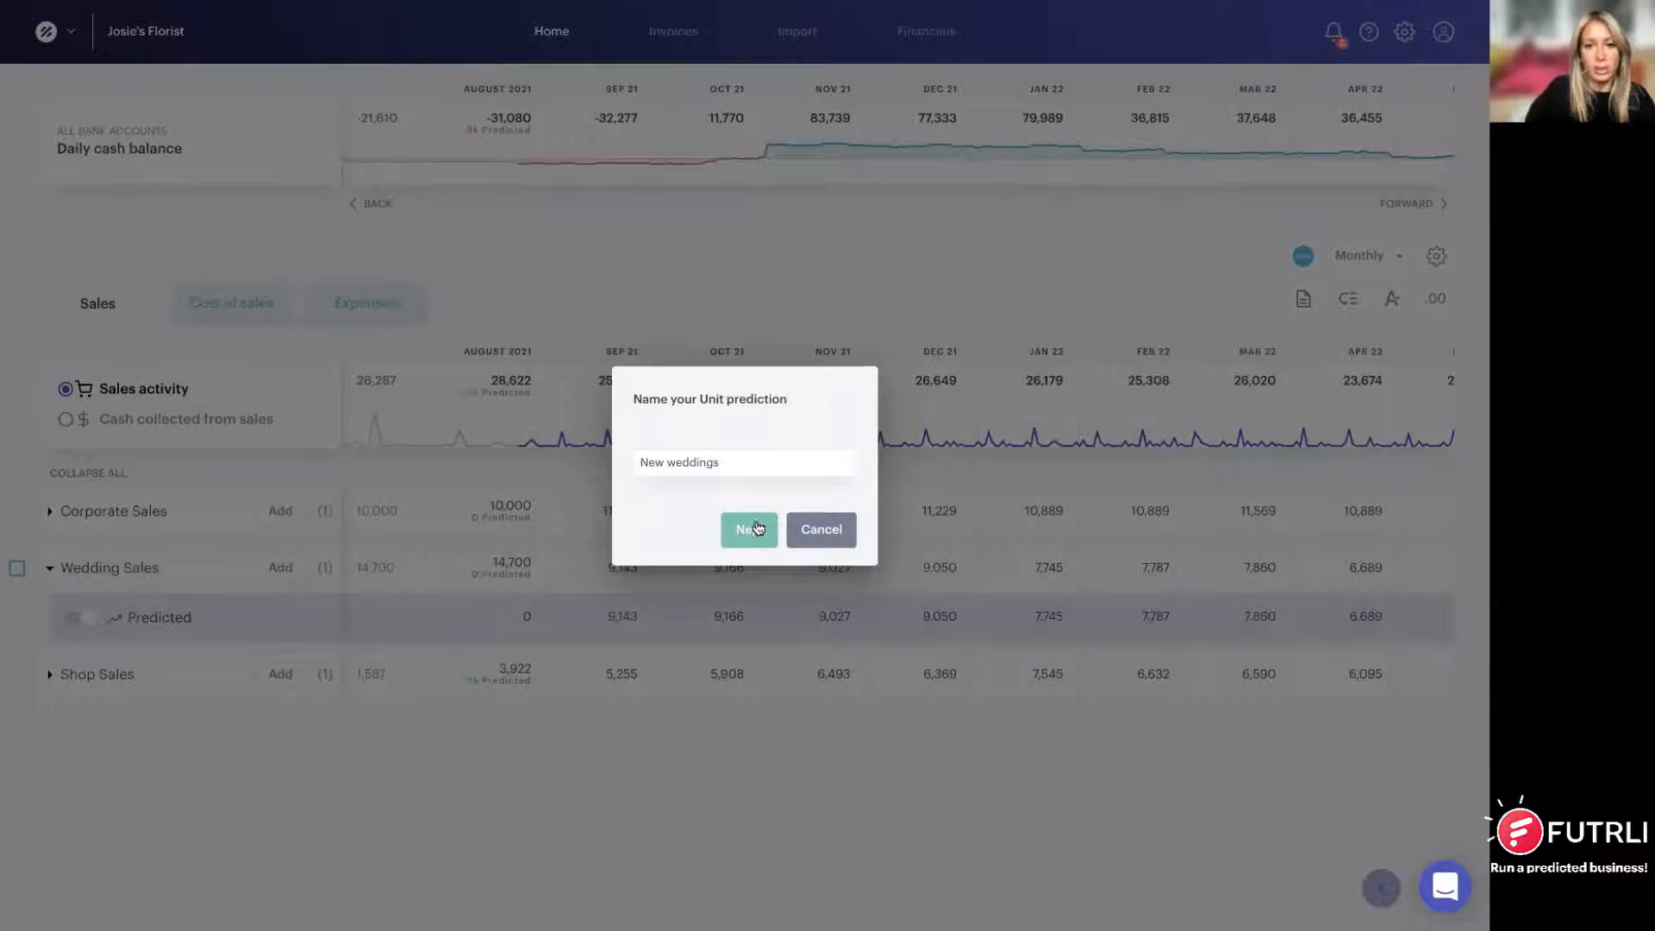
pyautogui.click(757, 527)
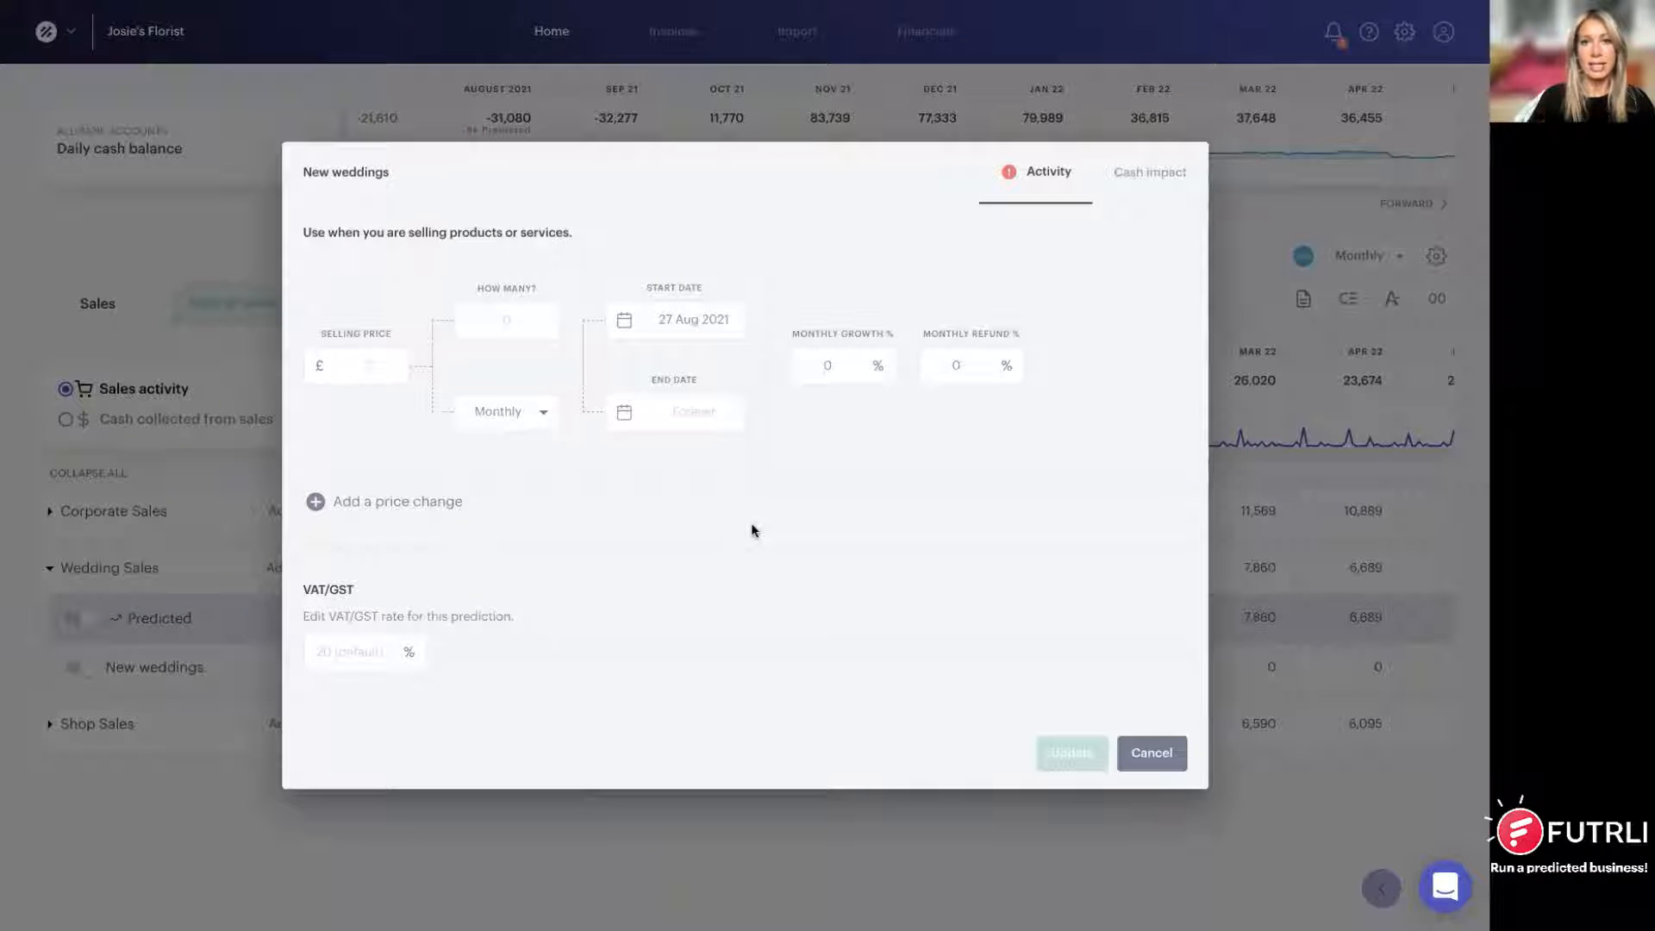
# Step: Set the New weddings prediction to a selling price of £100 with a quantity of 10 monthly
pyautogui.click(376, 355)
pyautogui.write('100')
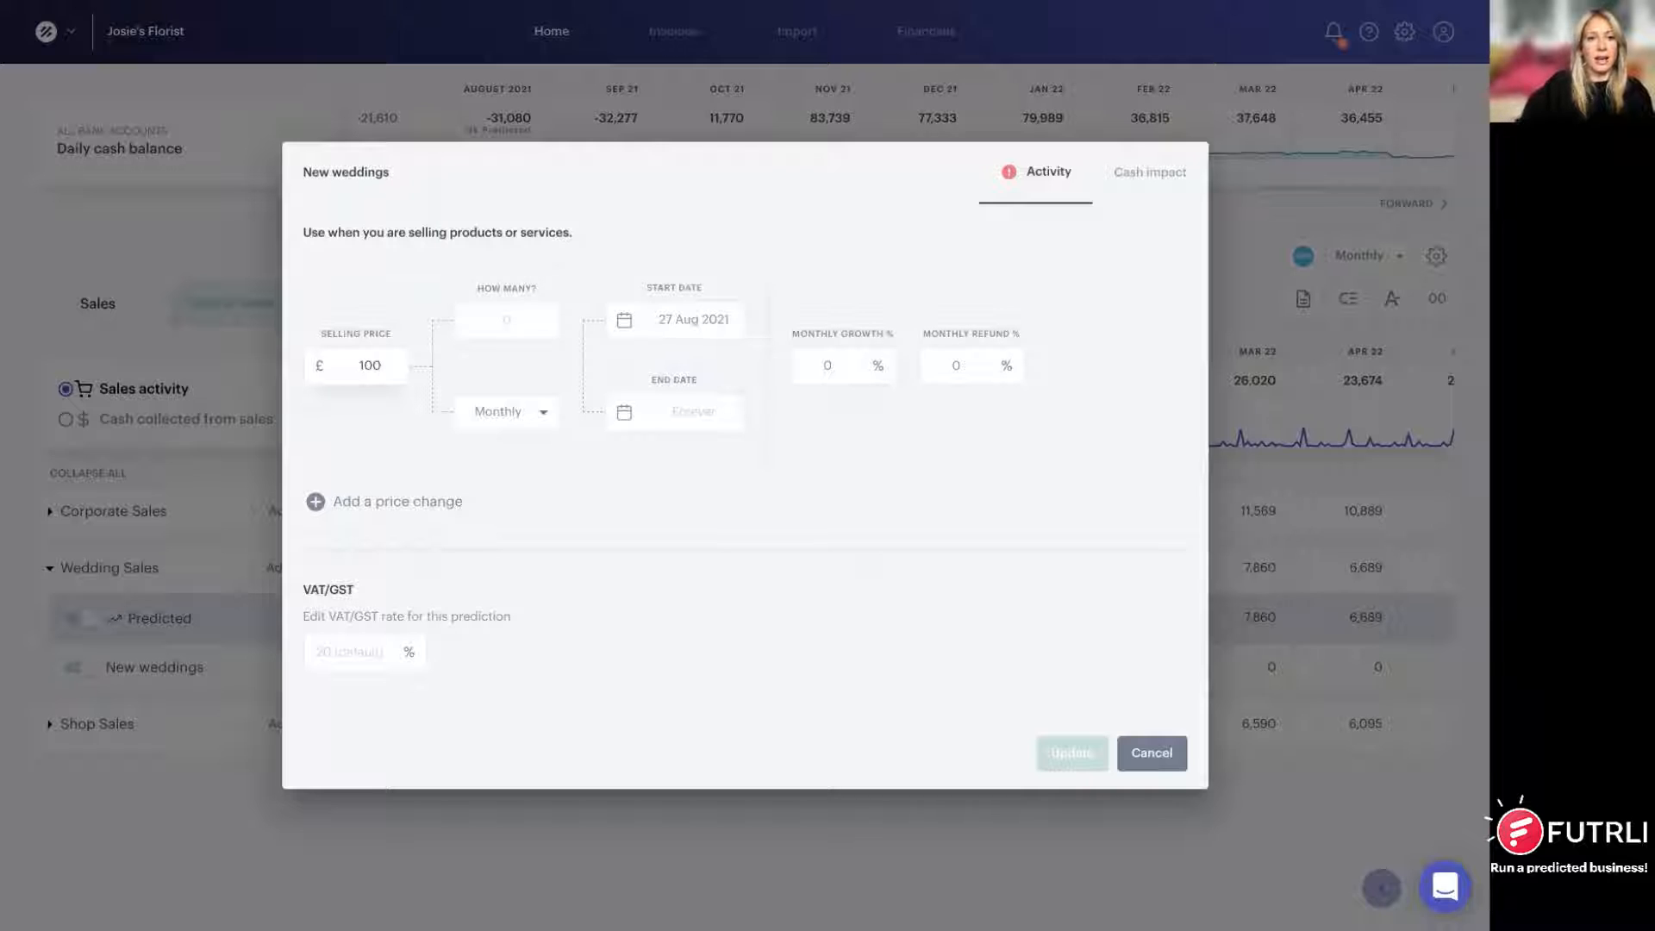
pyautogui.click(493, 325)
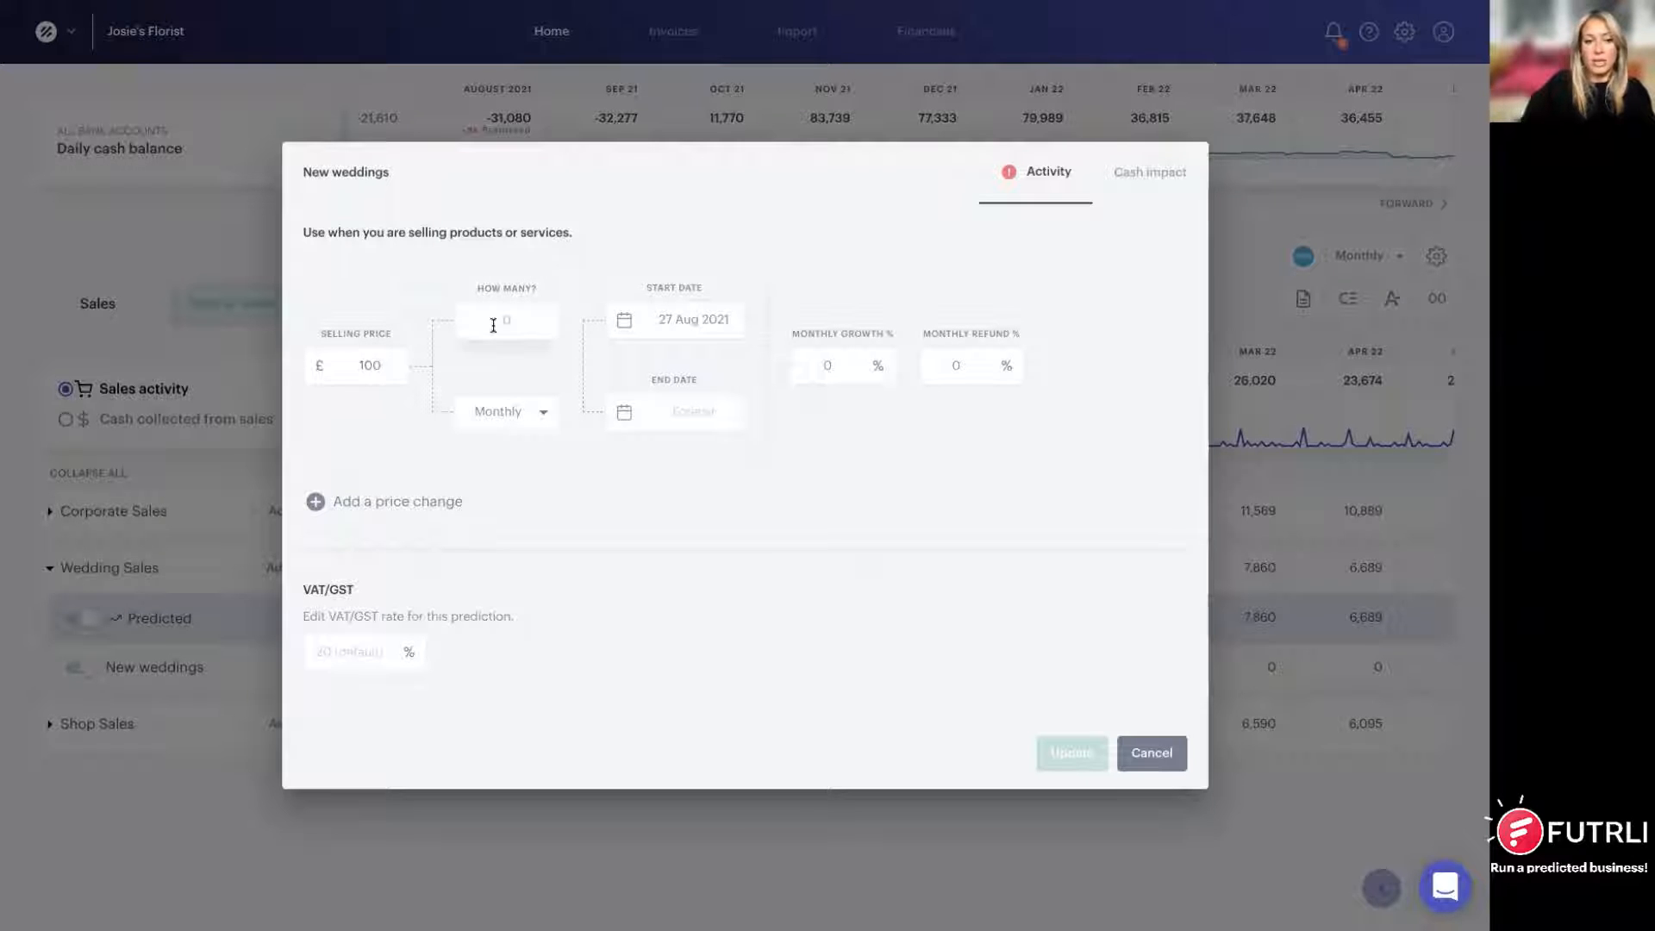
pyautogui.write('10')
pyautogui.click(542, 412)
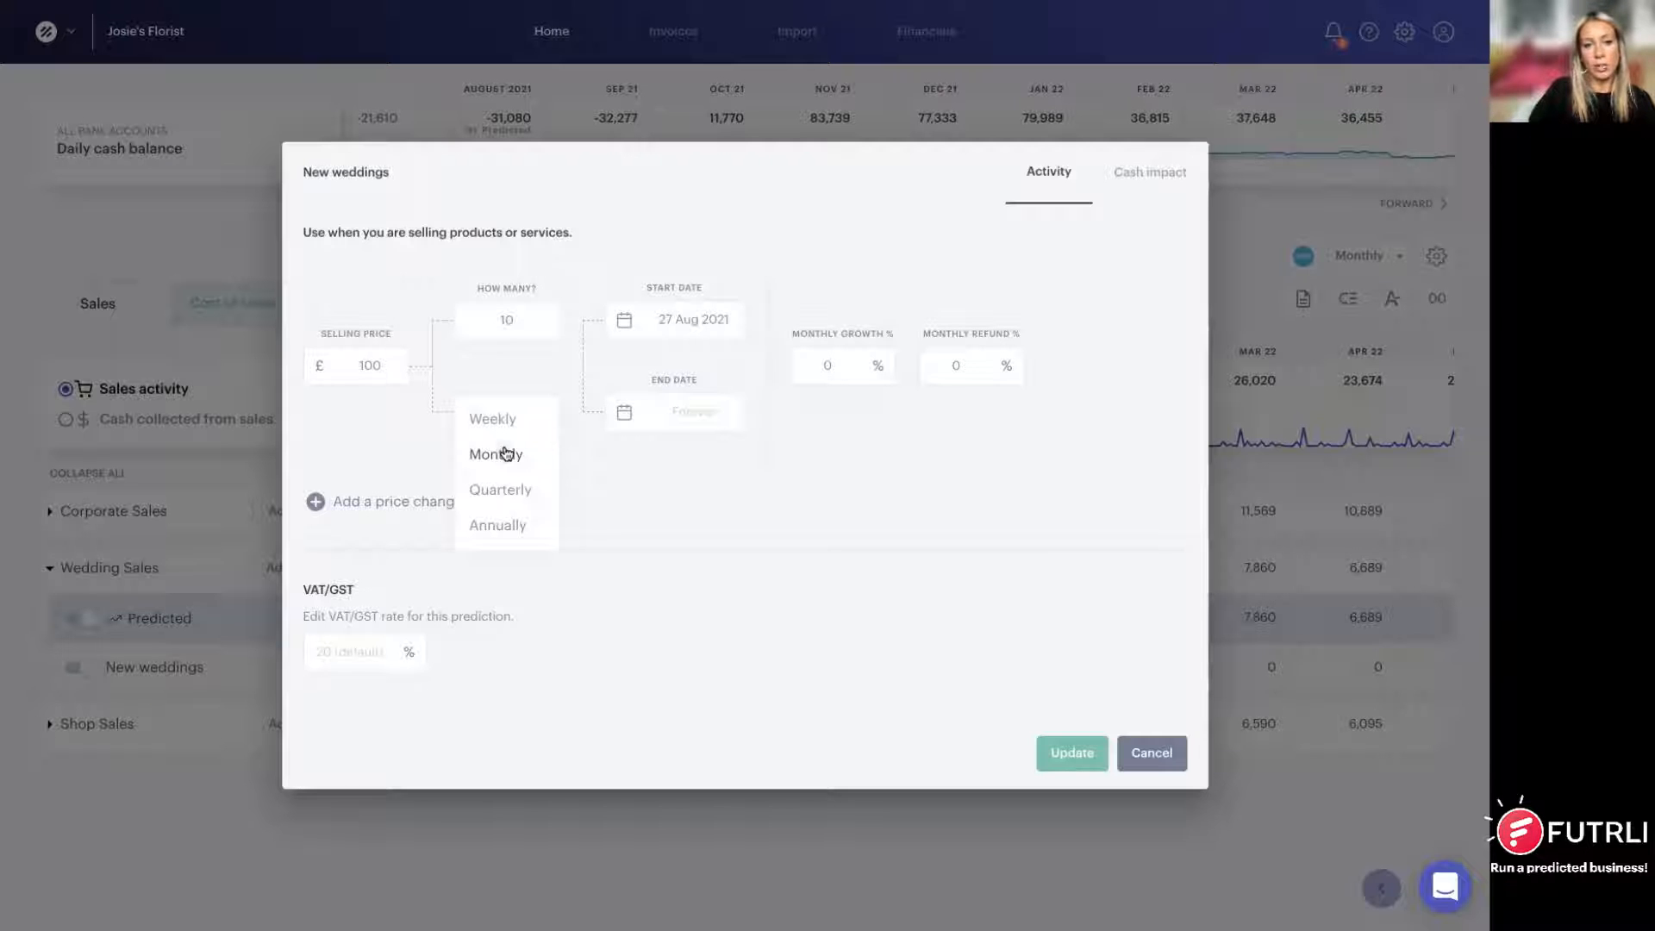
pyautogui.click(506, 453)
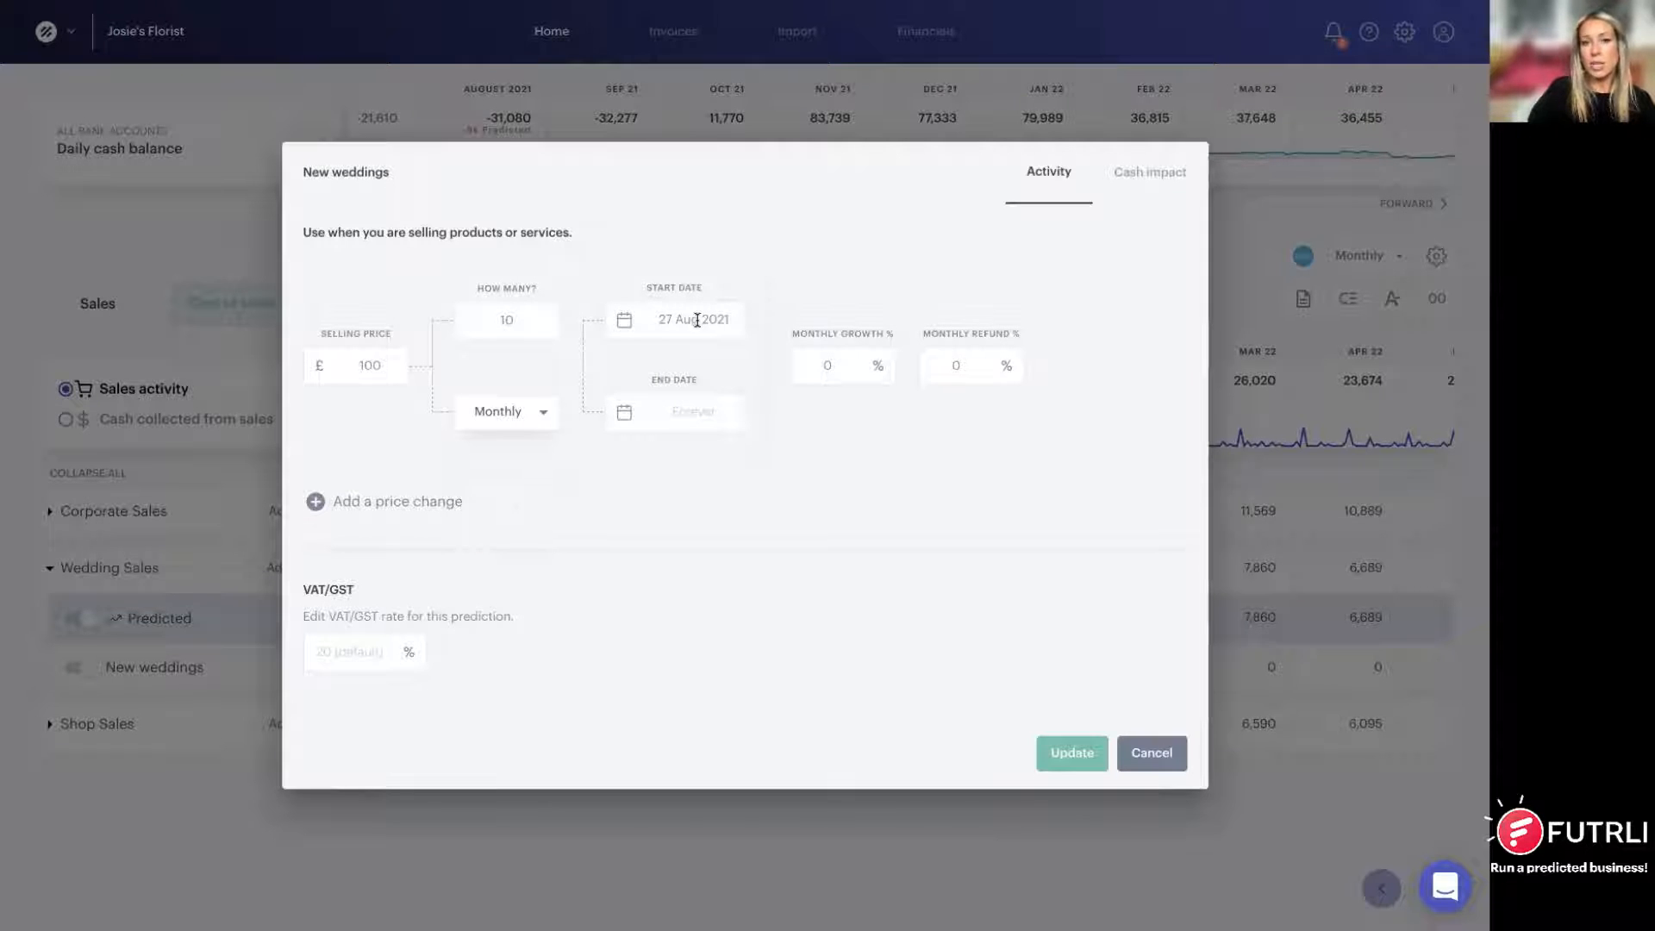
# Step: Set the end date of the £100 price period to 30 Nov 2021
pyautogui.click(687, 413)
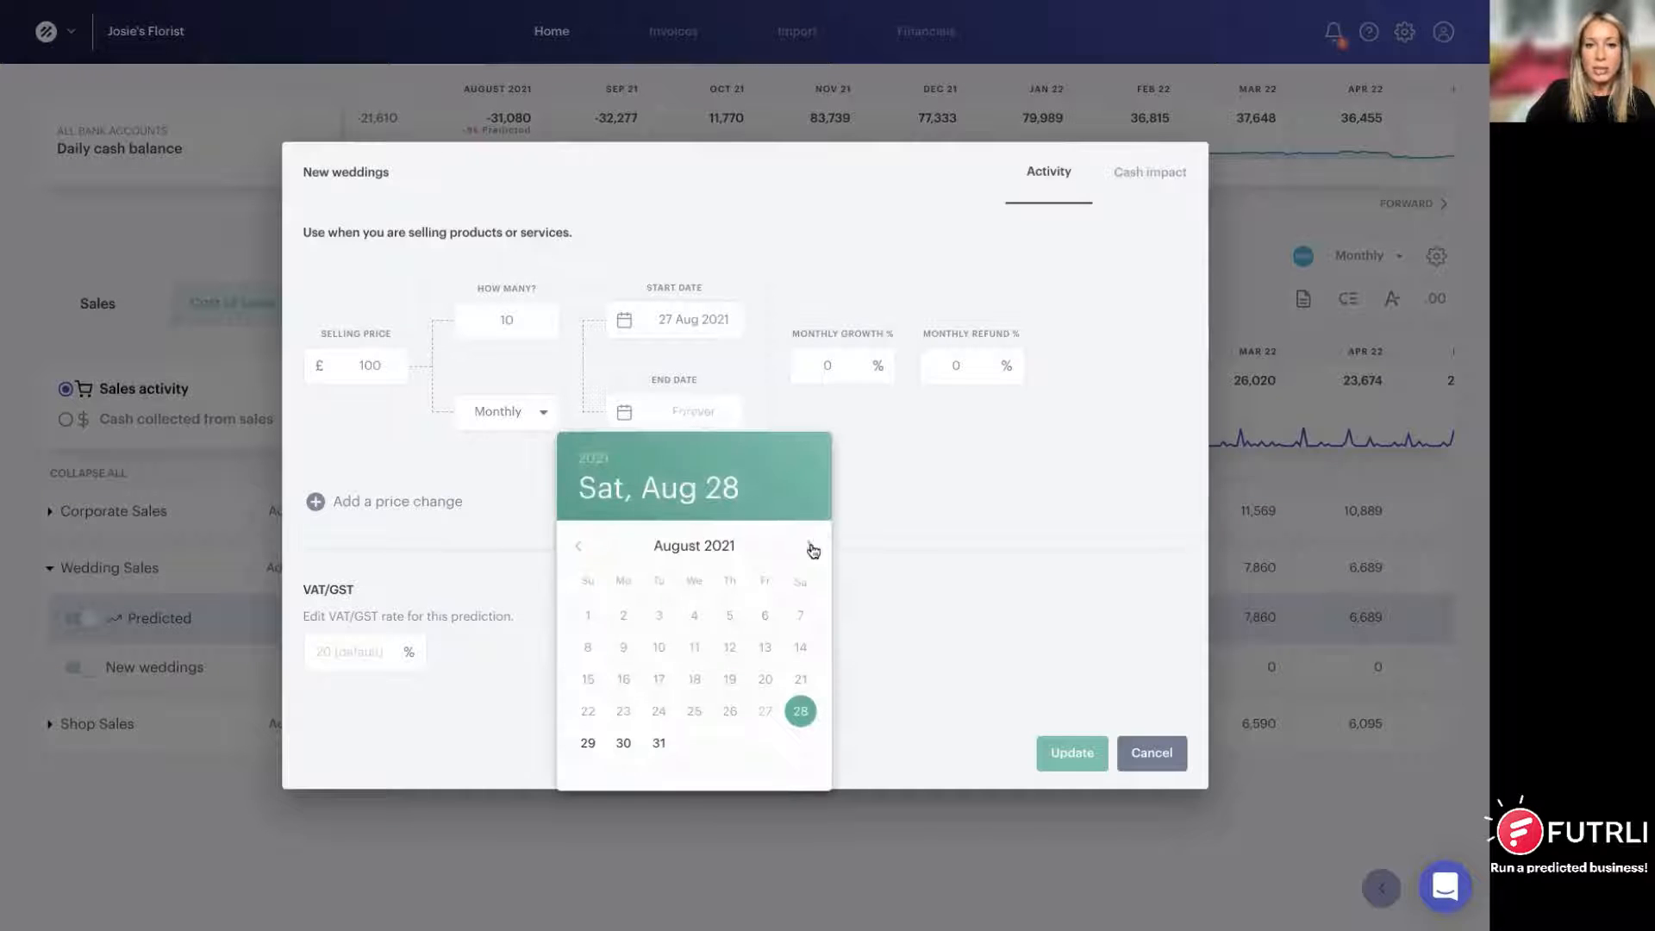
pyautogui.click(810, 546)
pyautogui.click(810, 545)
pyautogui.click(810, 546)
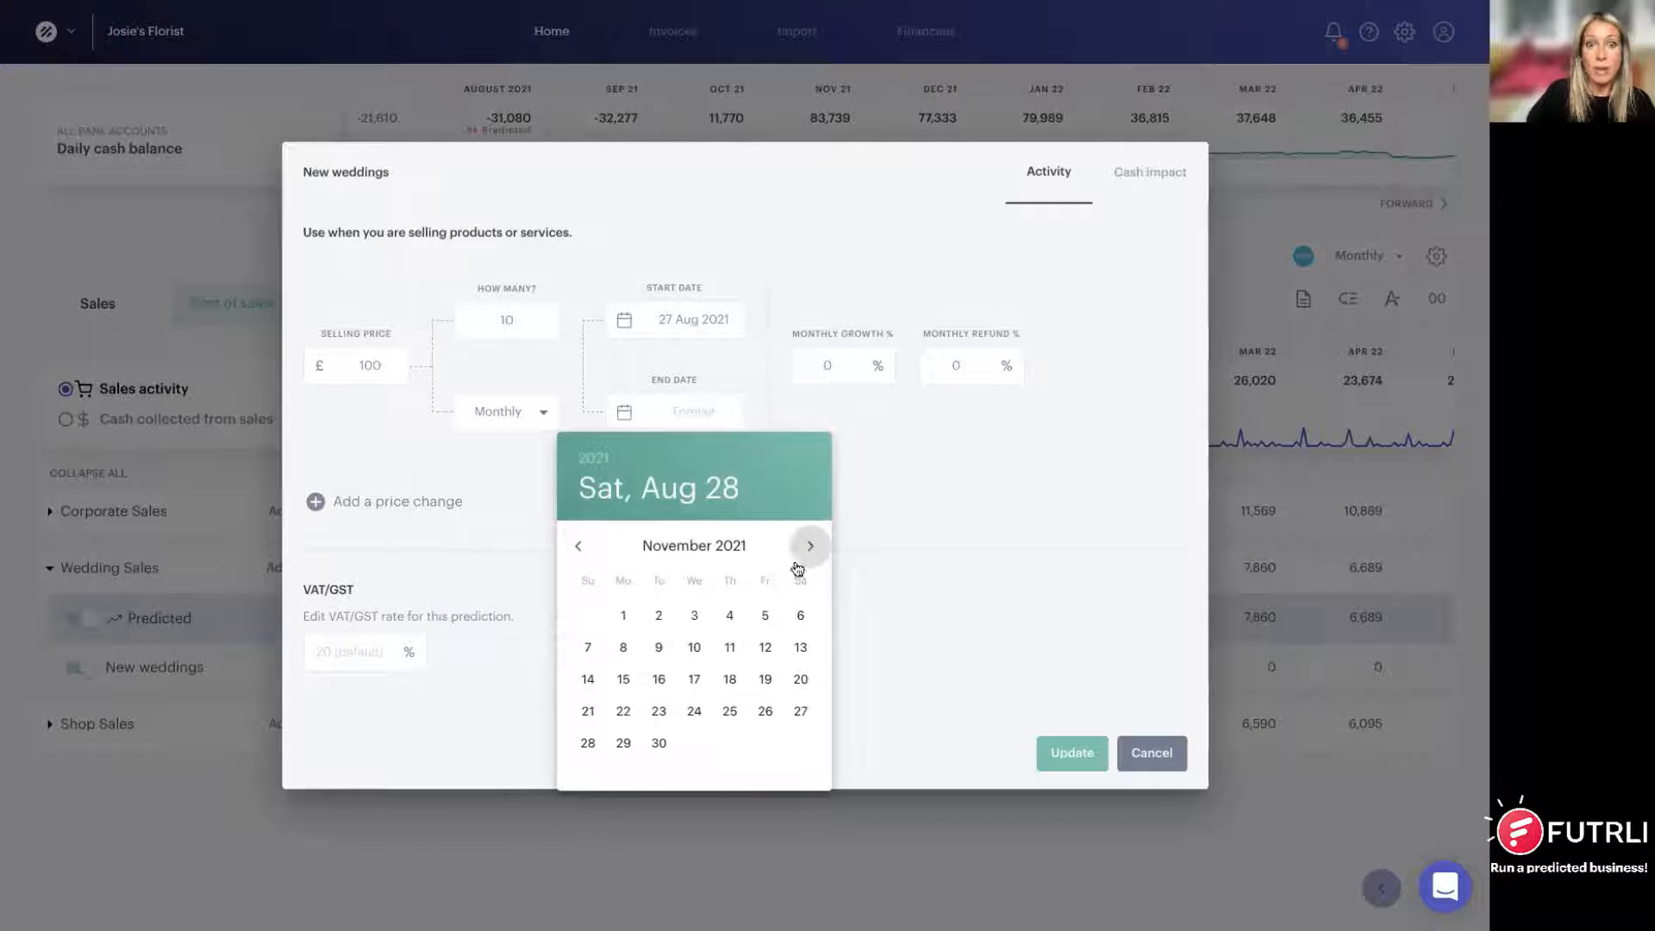
pyautogui.click(659, 743)
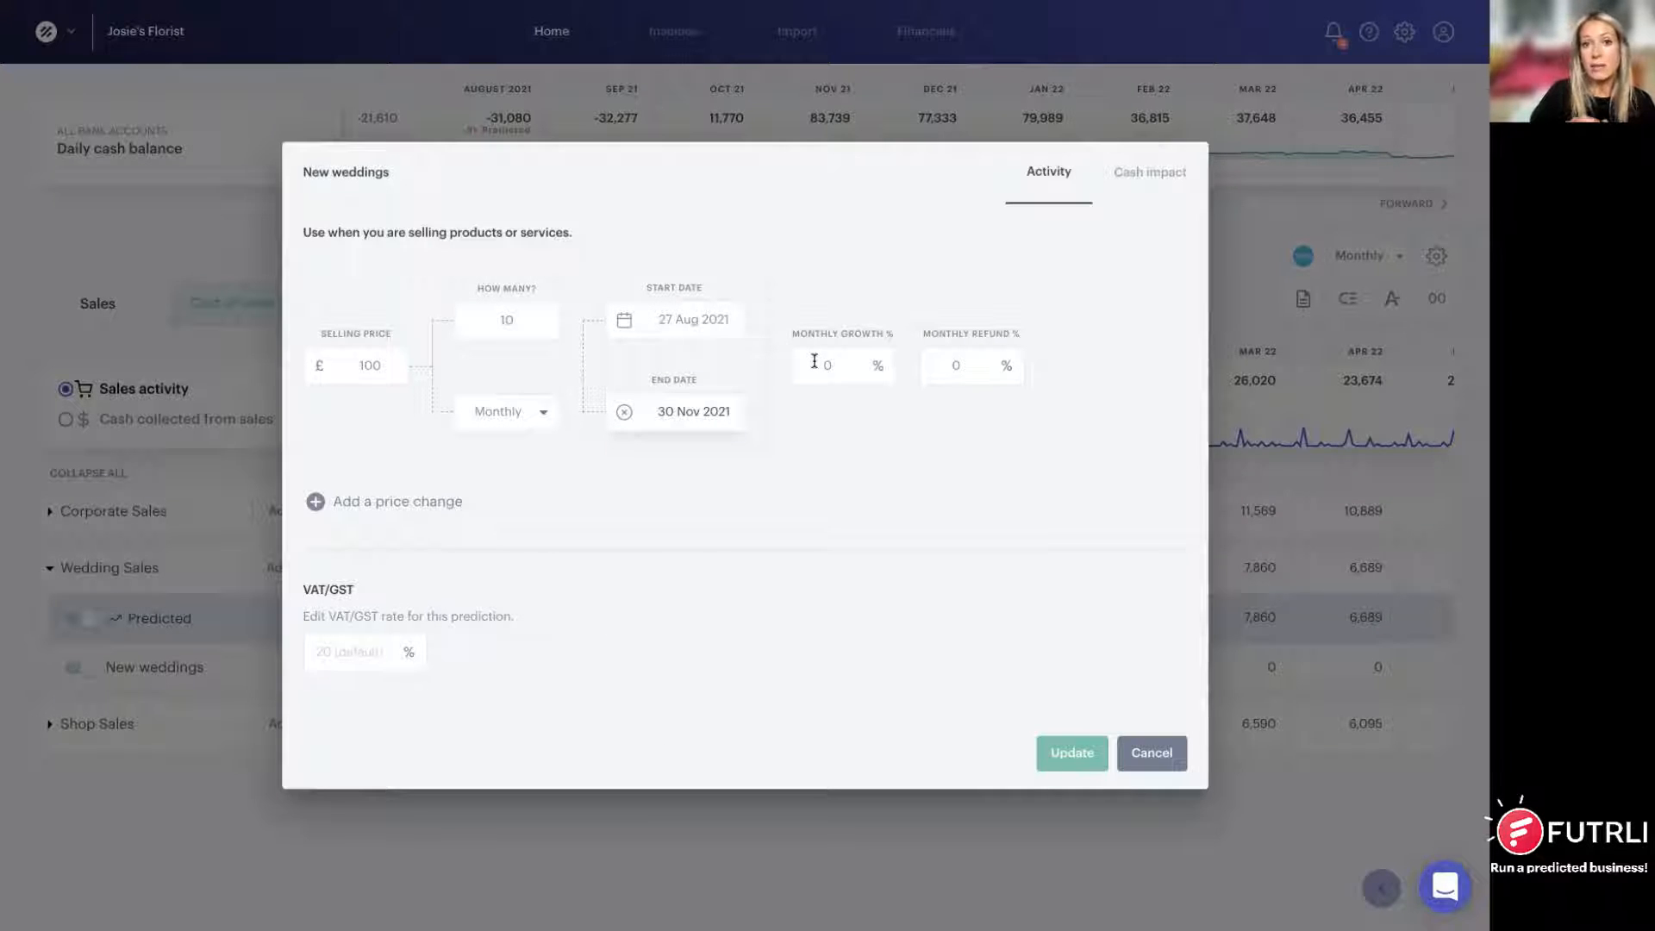
pyautogui.click(951, 367)
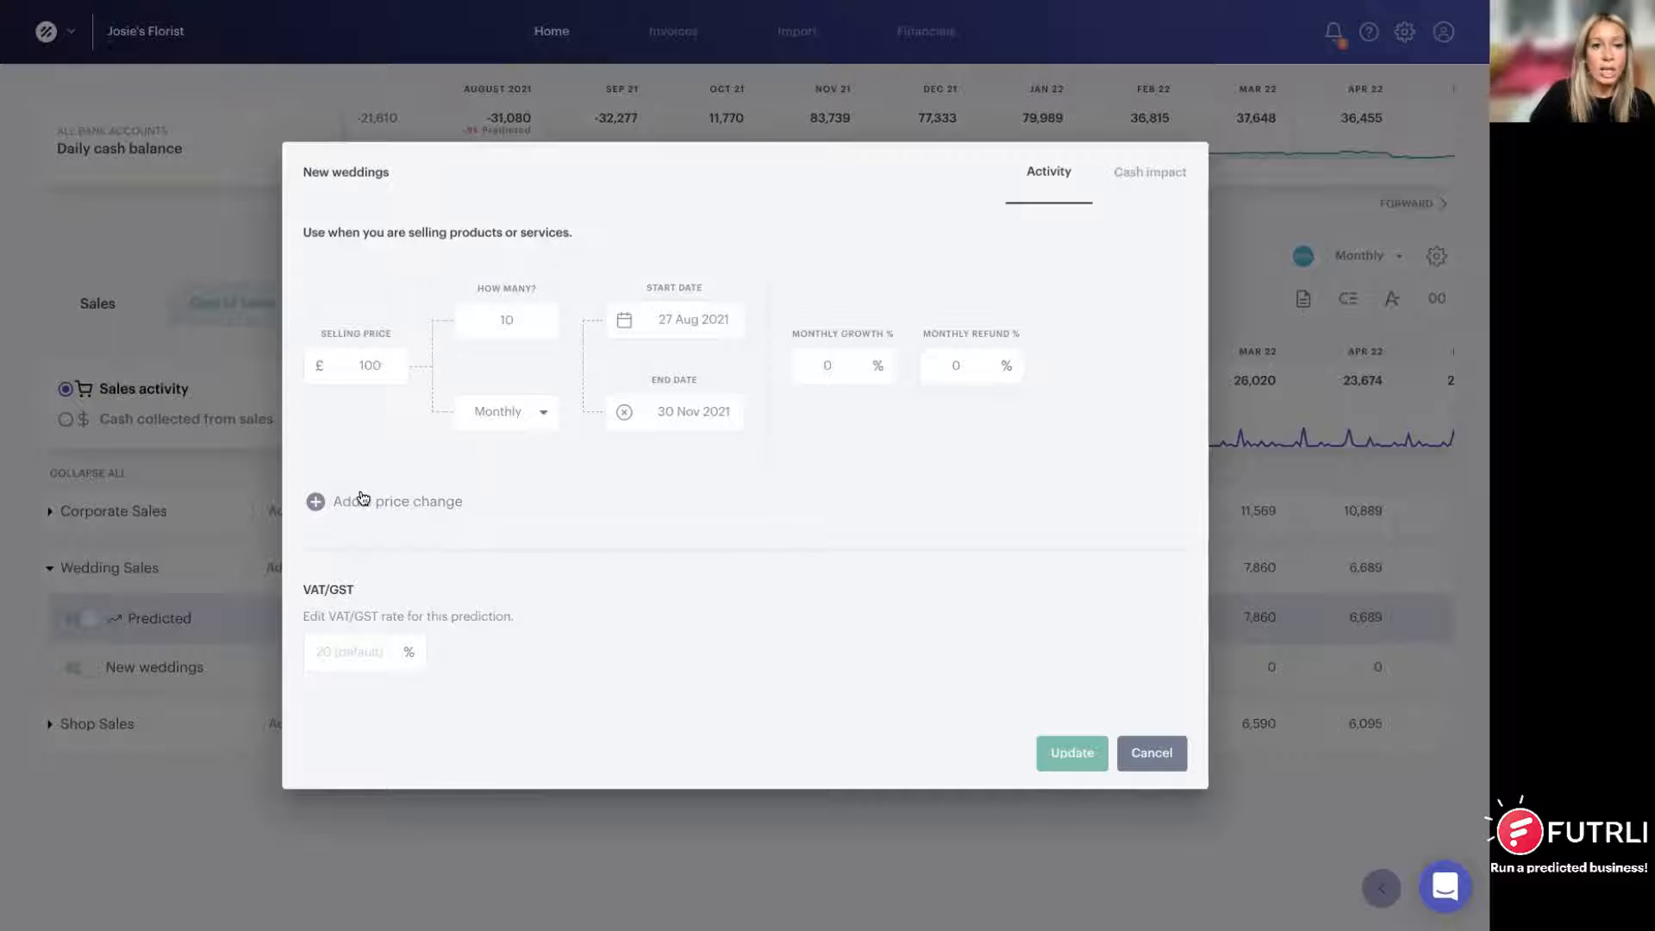
# Step: Add a price change to New weddings with a selling price of £110 and a quantity of 10
pyautogui.click(361, 500)
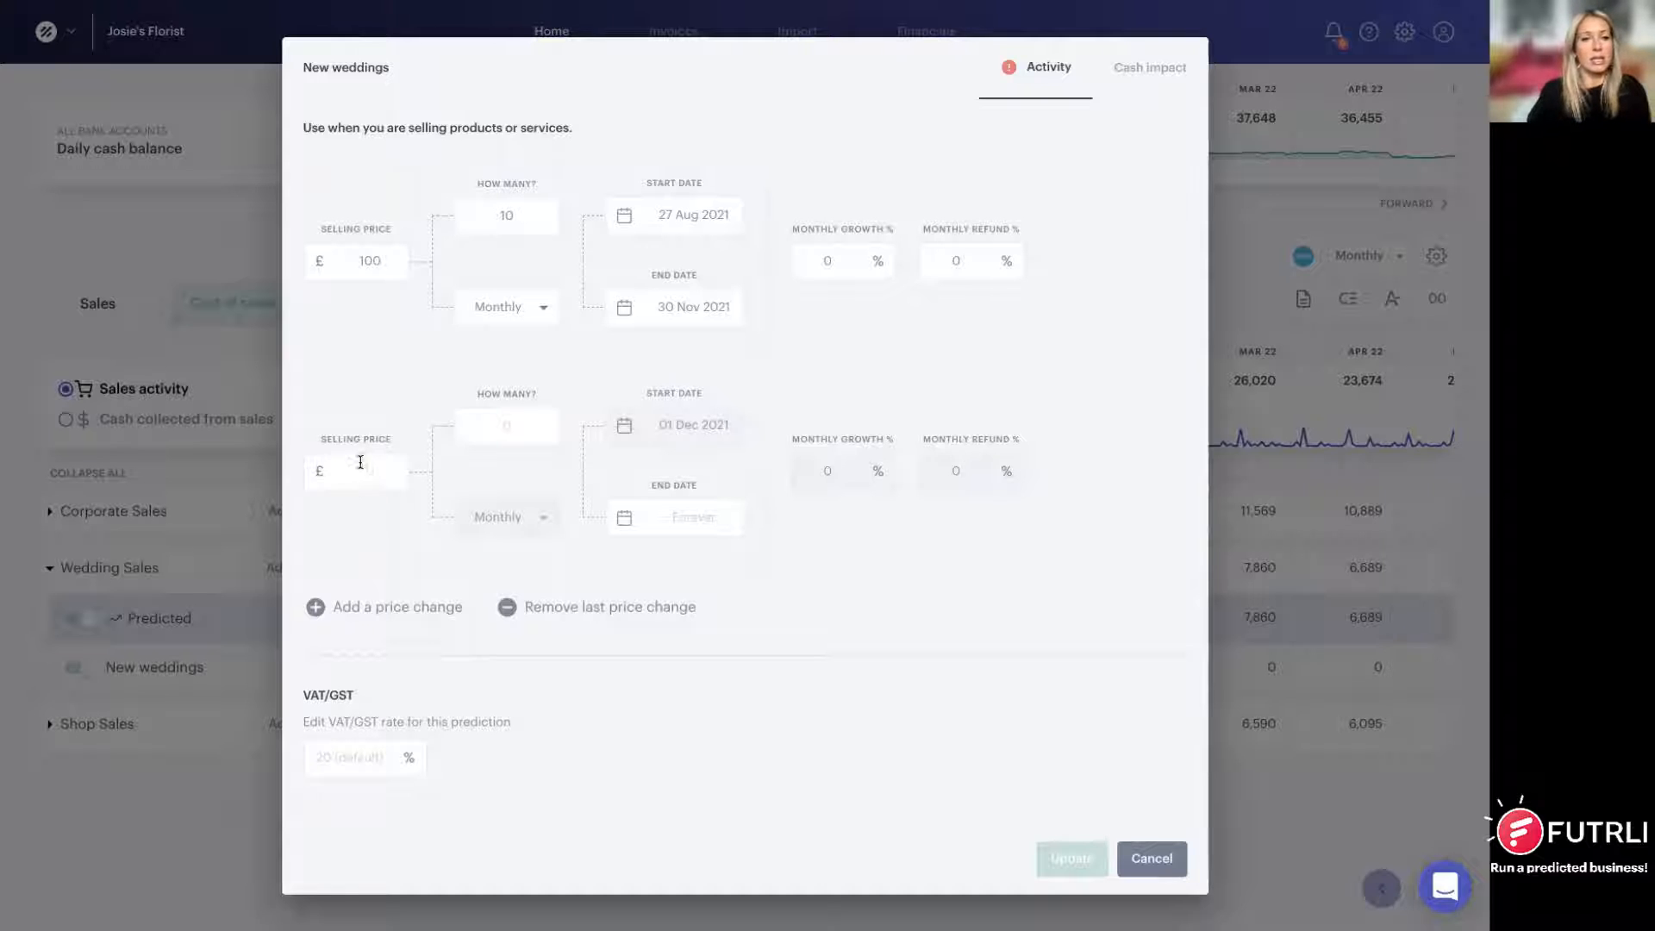
pyautogui.click(366, 469)
pyautogui.write('1')
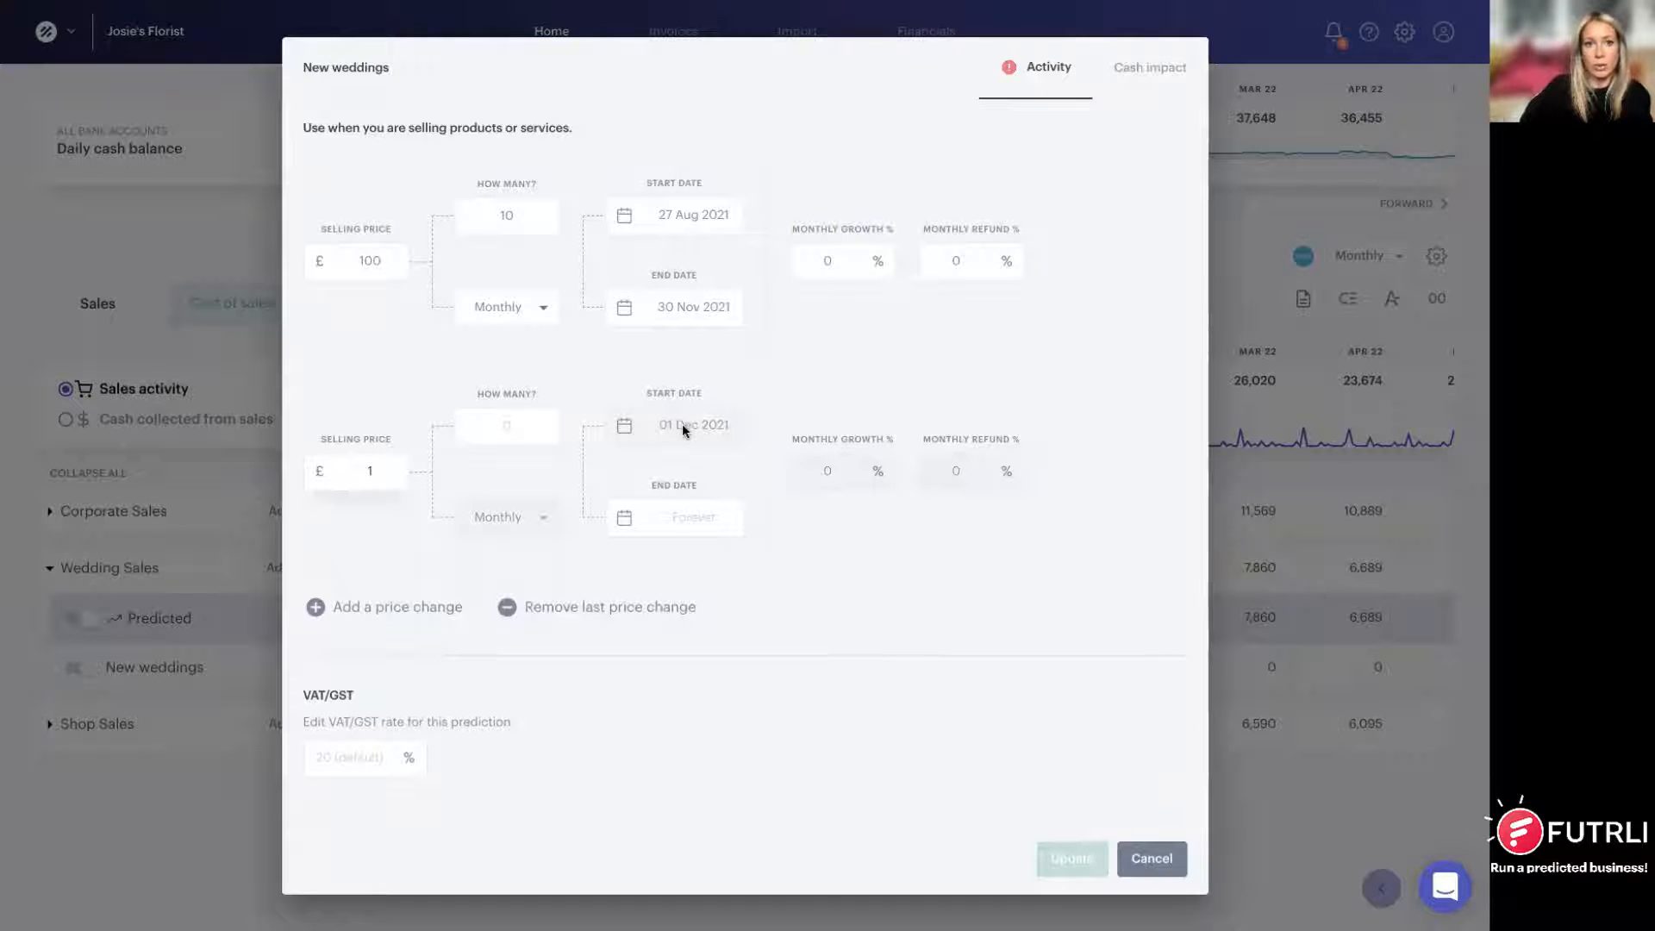
pyautogui.write('10')
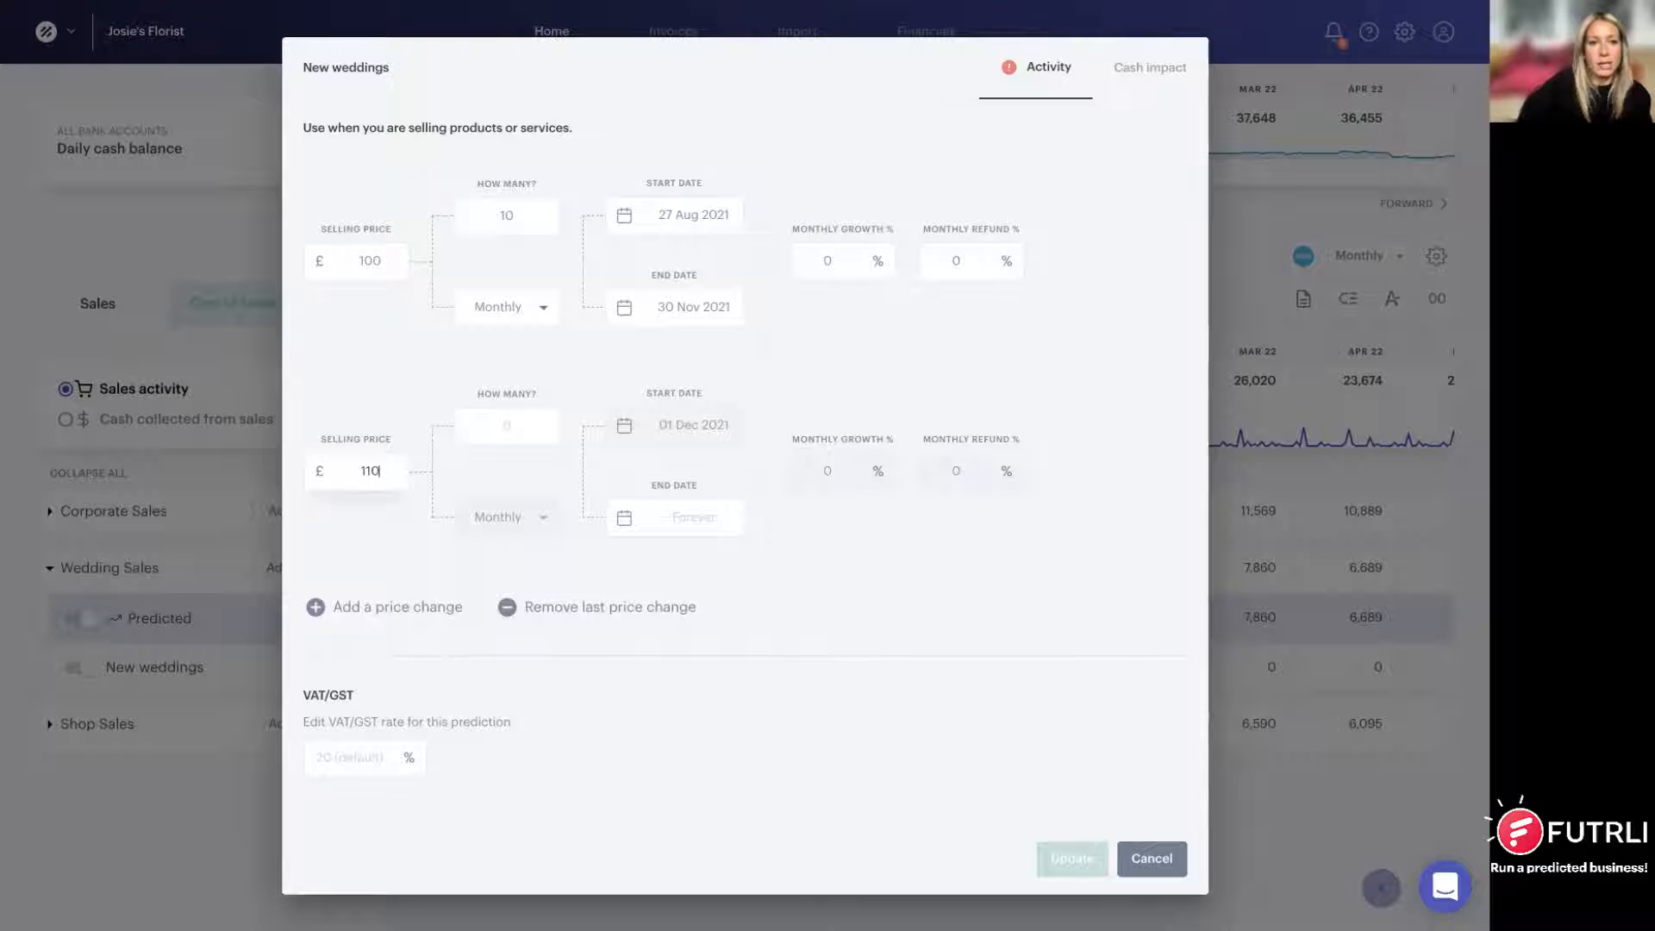
pyautogui.click(535, 422)
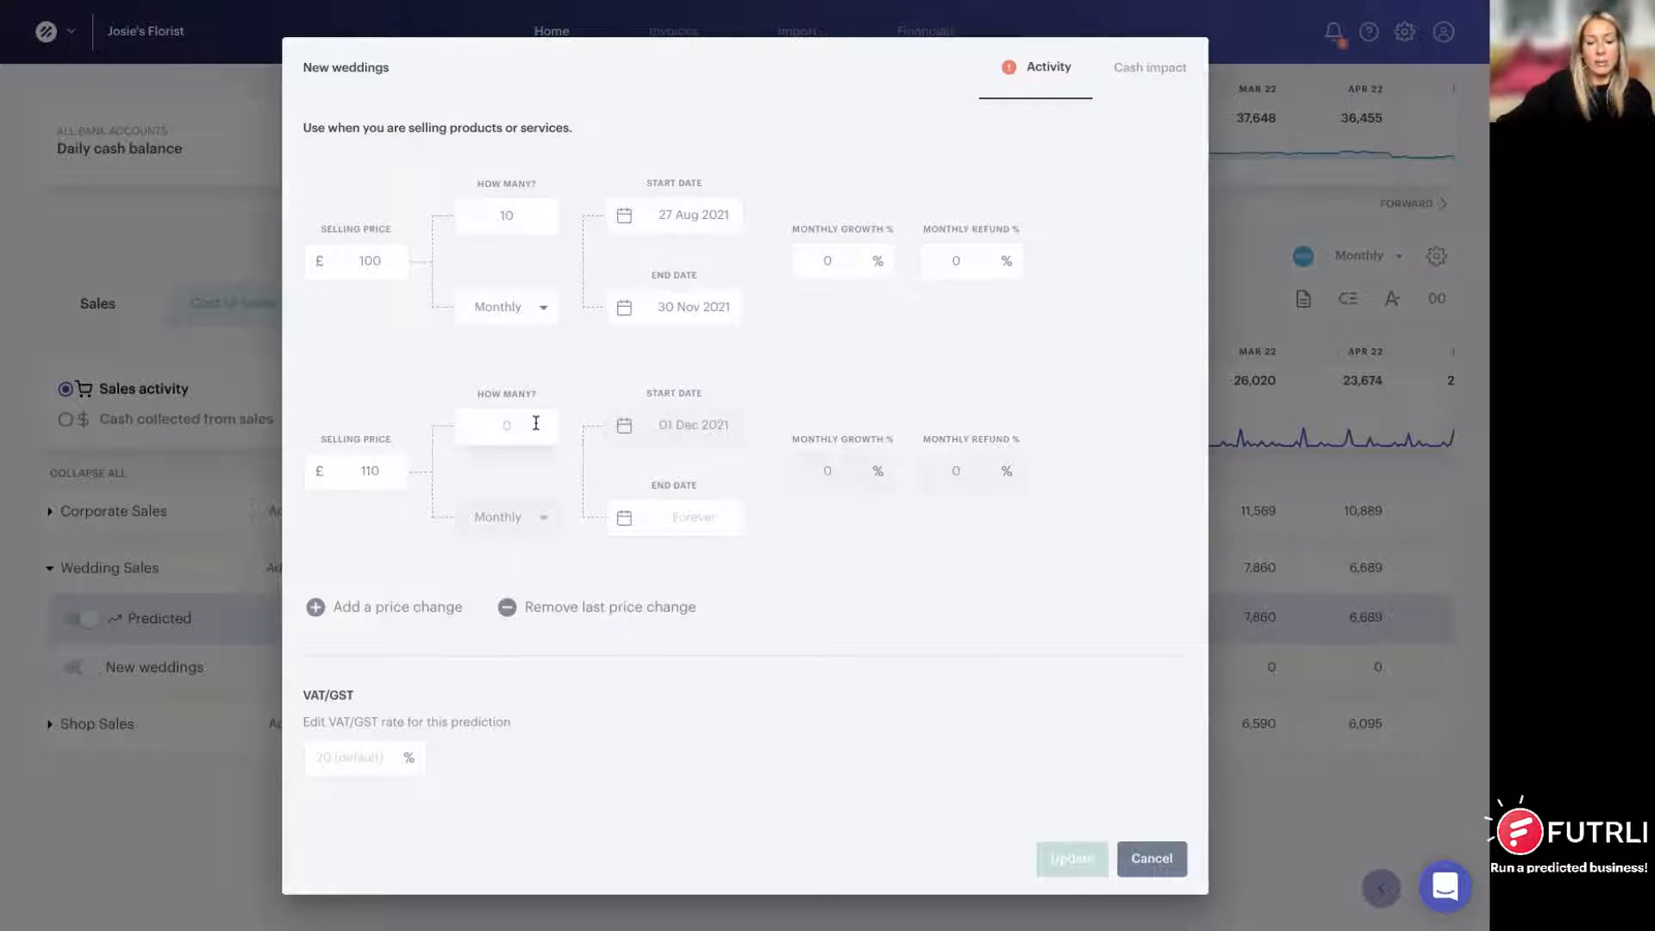
pyautogui.write('10')
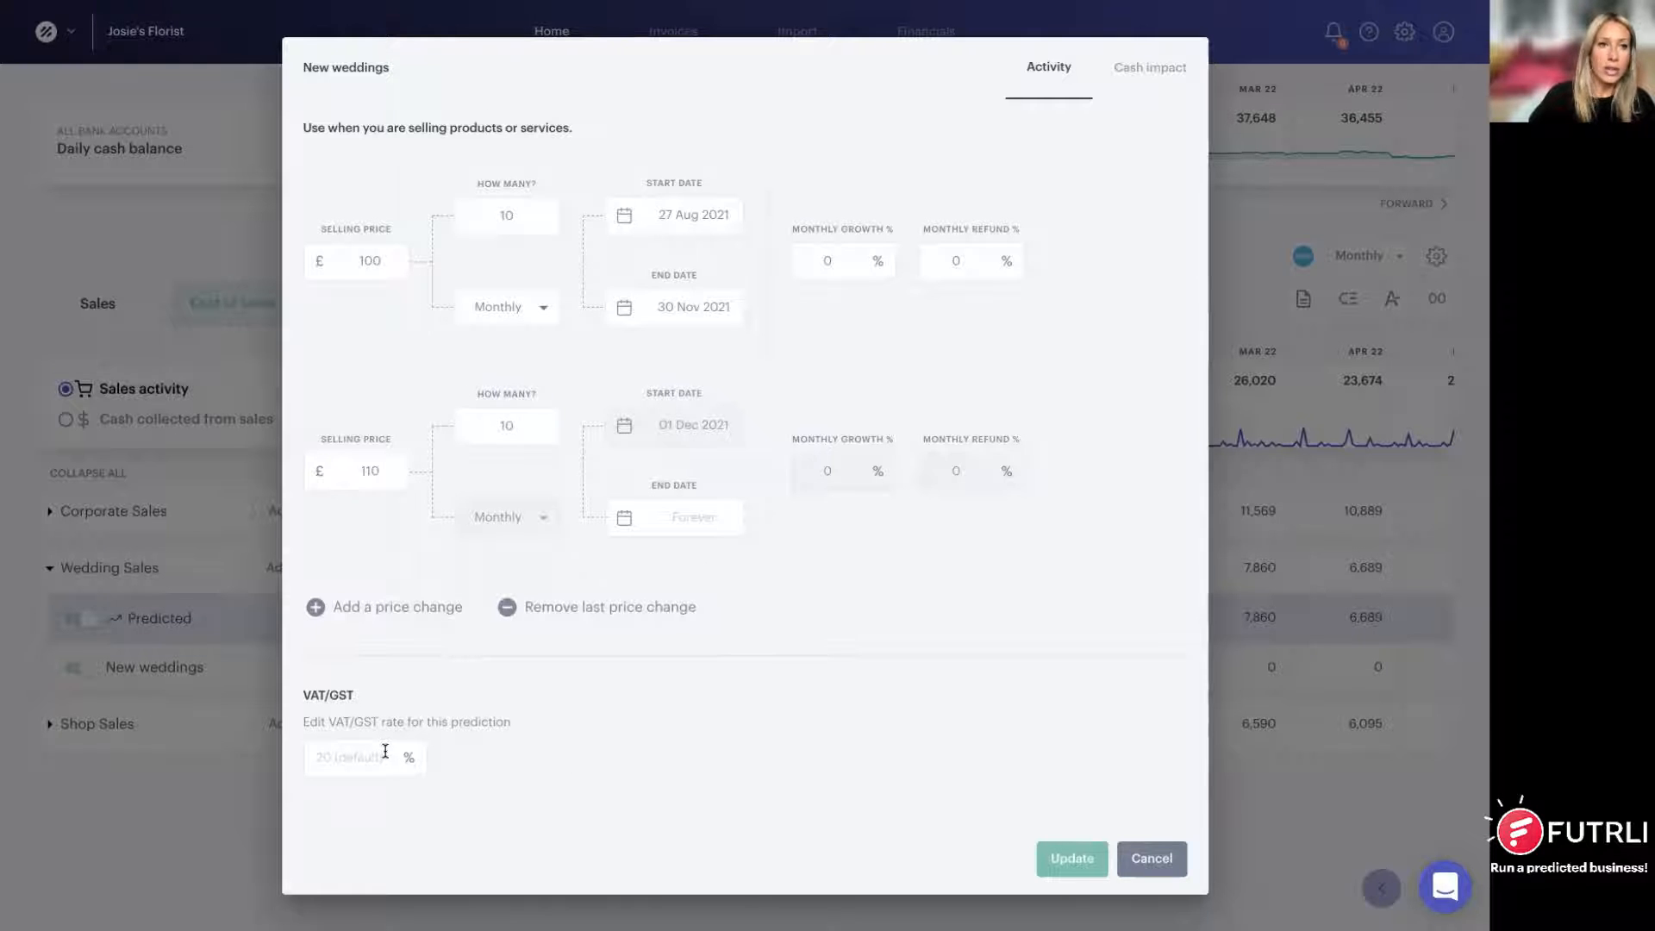
pyautogui.click(324, 761)
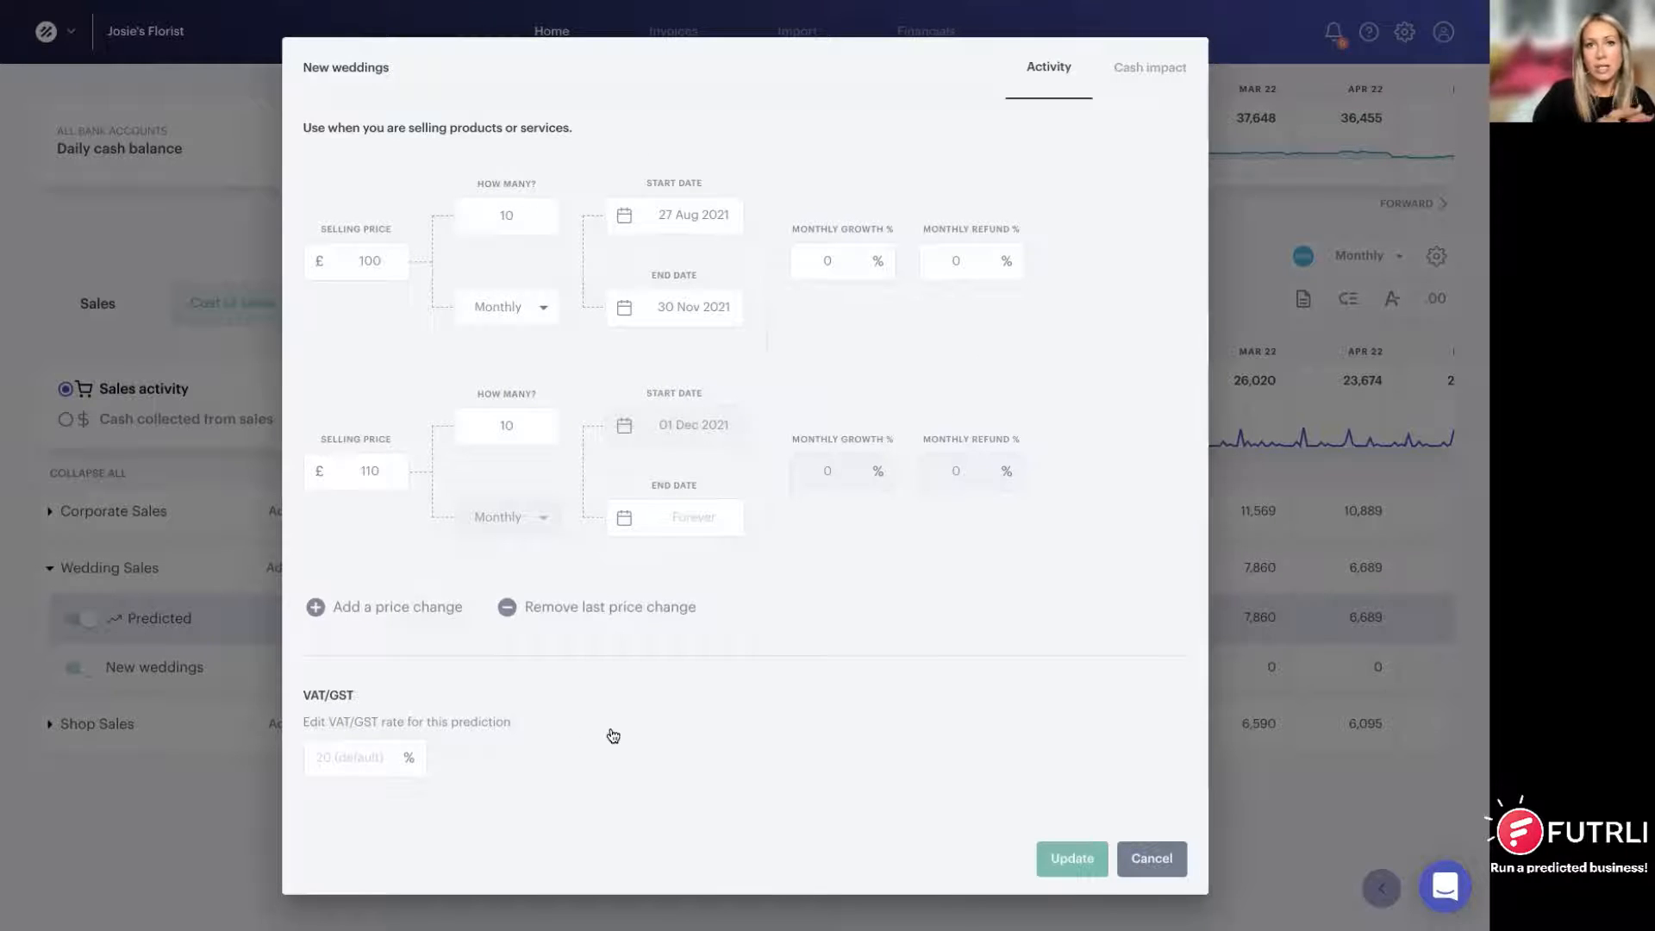
# Step: Set the cash impact to 2 equal split payments, due 0 and 30 days after the sale, and save the prediction
pyautogui.click(1146, 87)
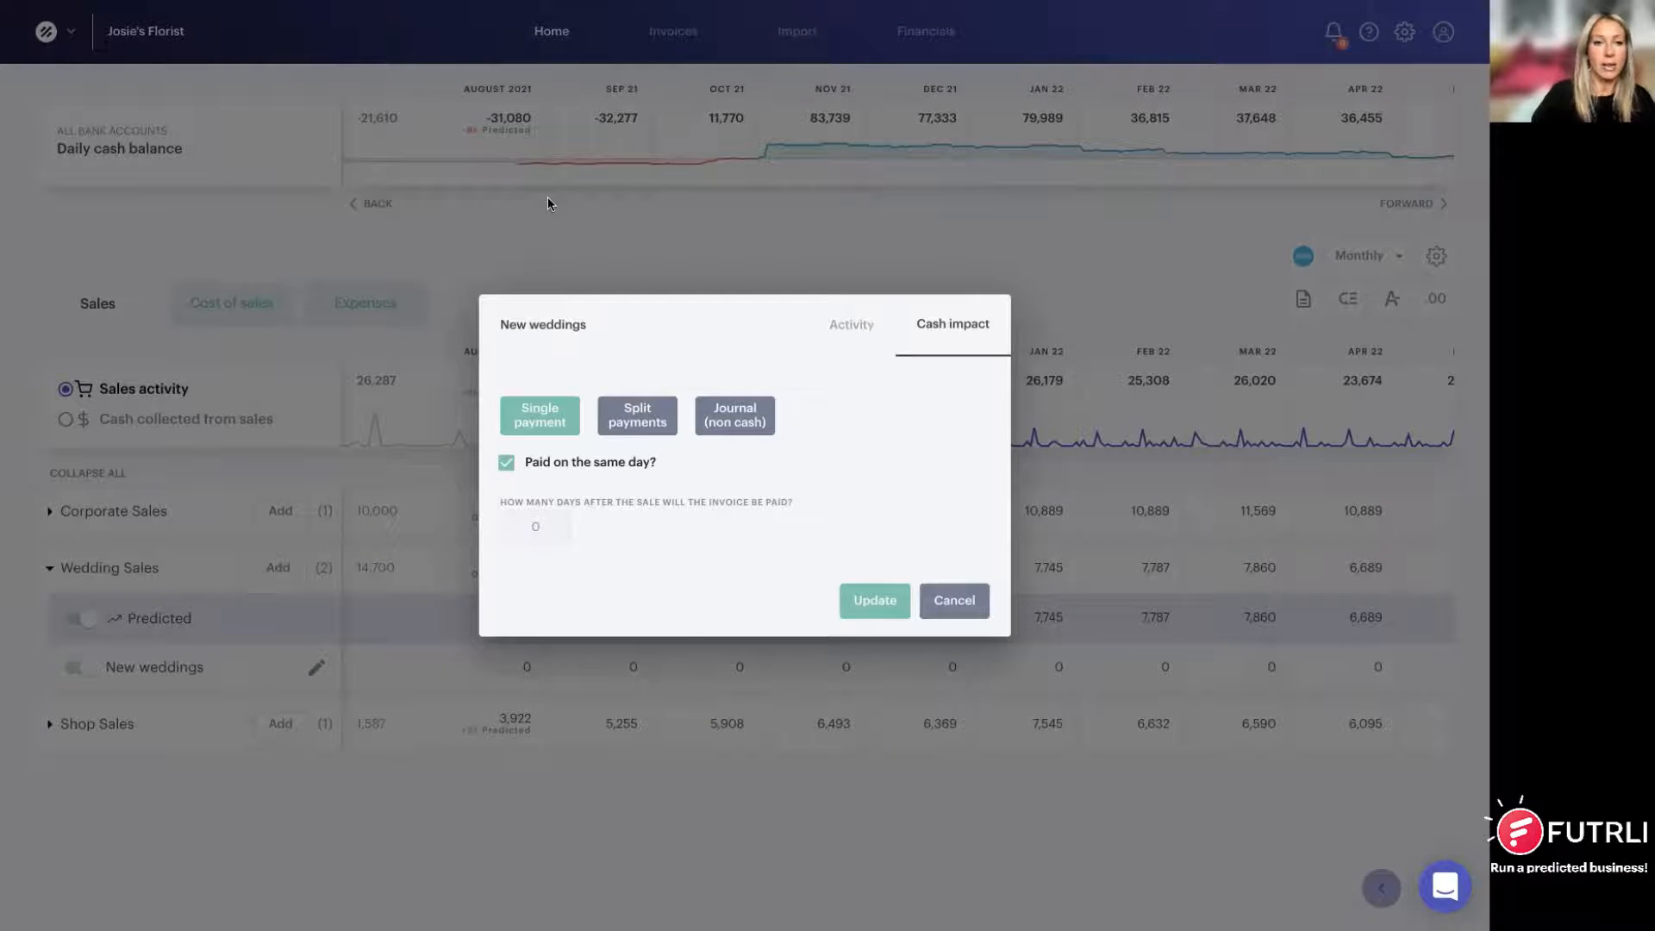
pyautogui.click(513, 454)
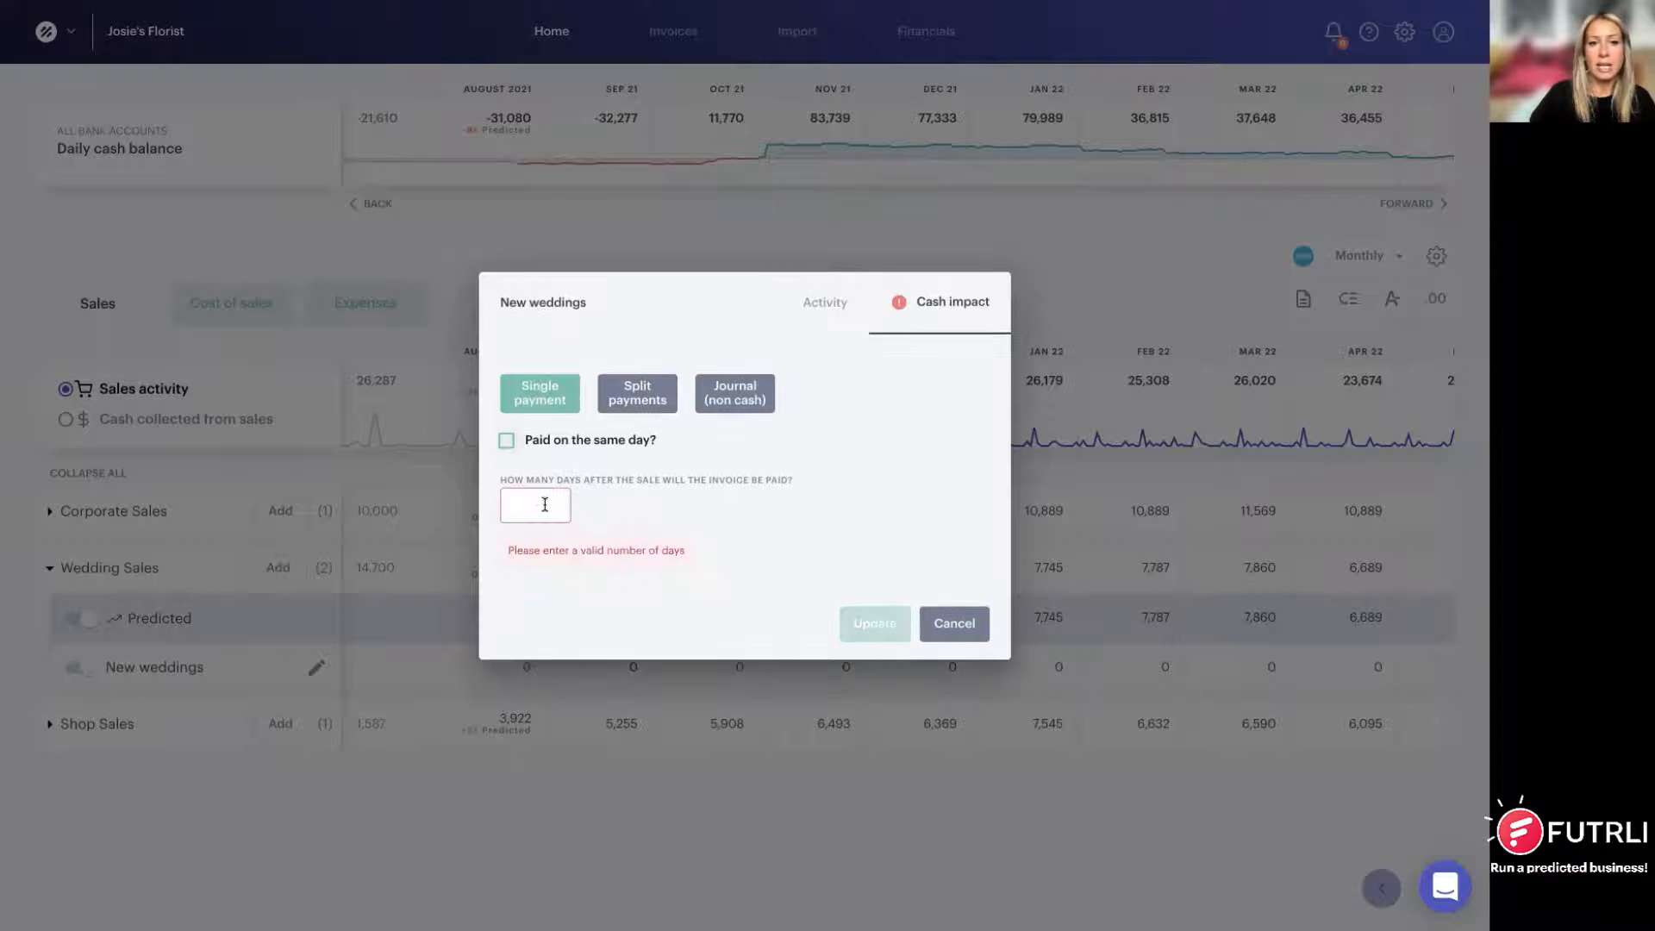
pyautogui.click(628, 396)
pyautogui.click(538, 453)
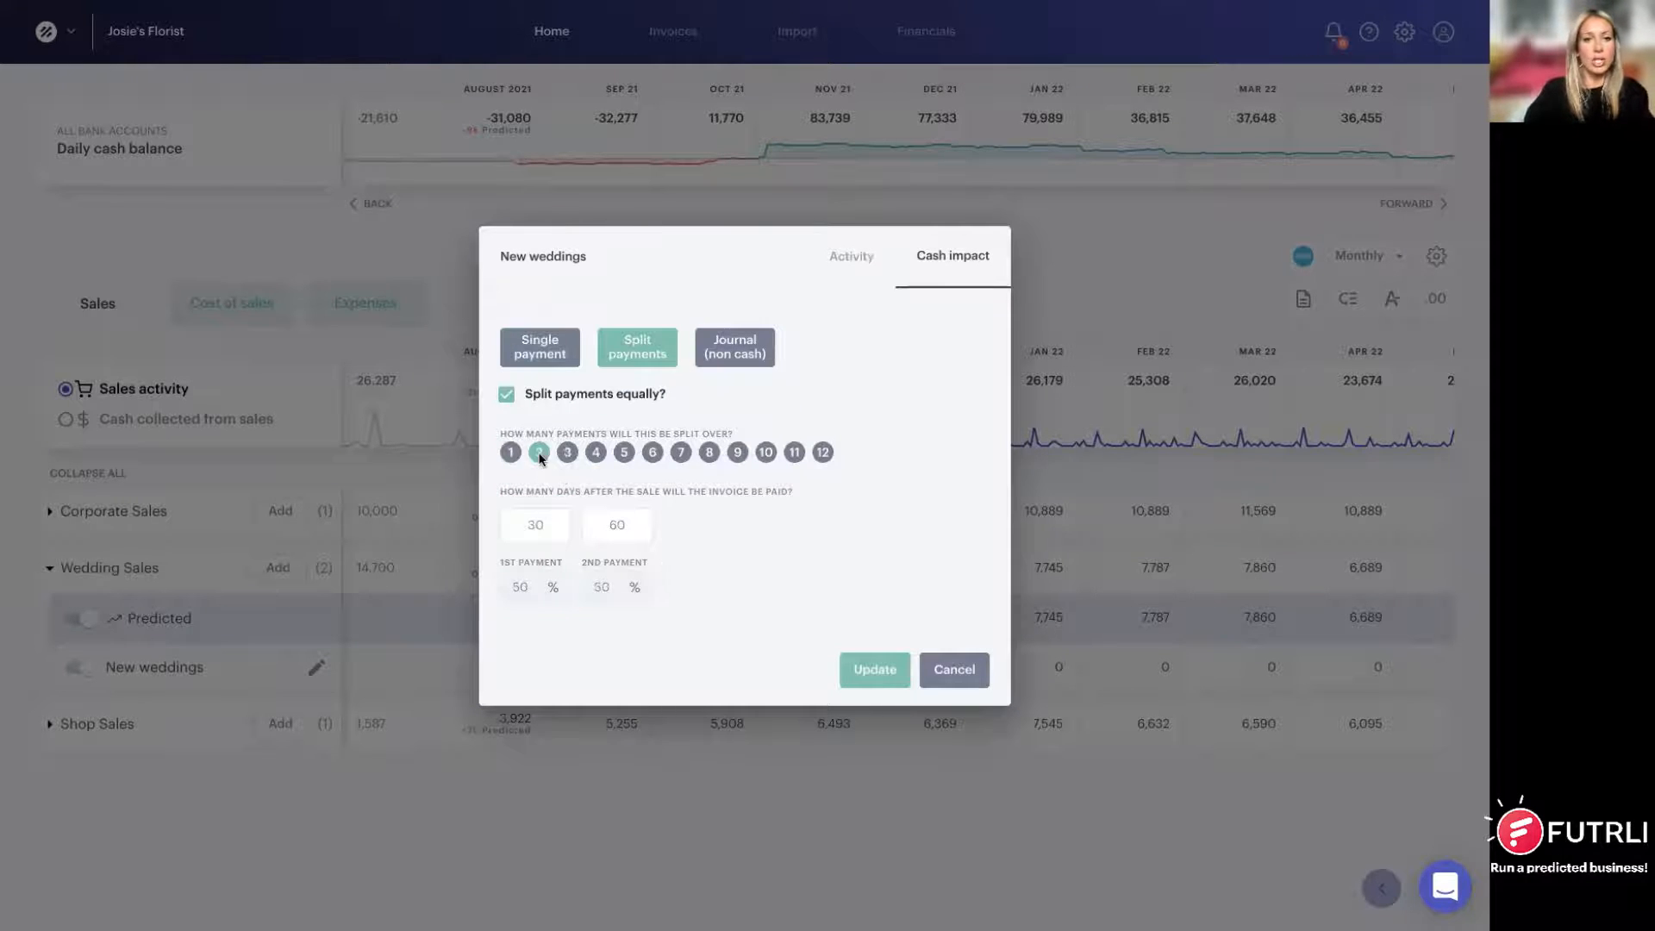
pyautogui.doubleClick(535, 524)
pyautogui.write('0')
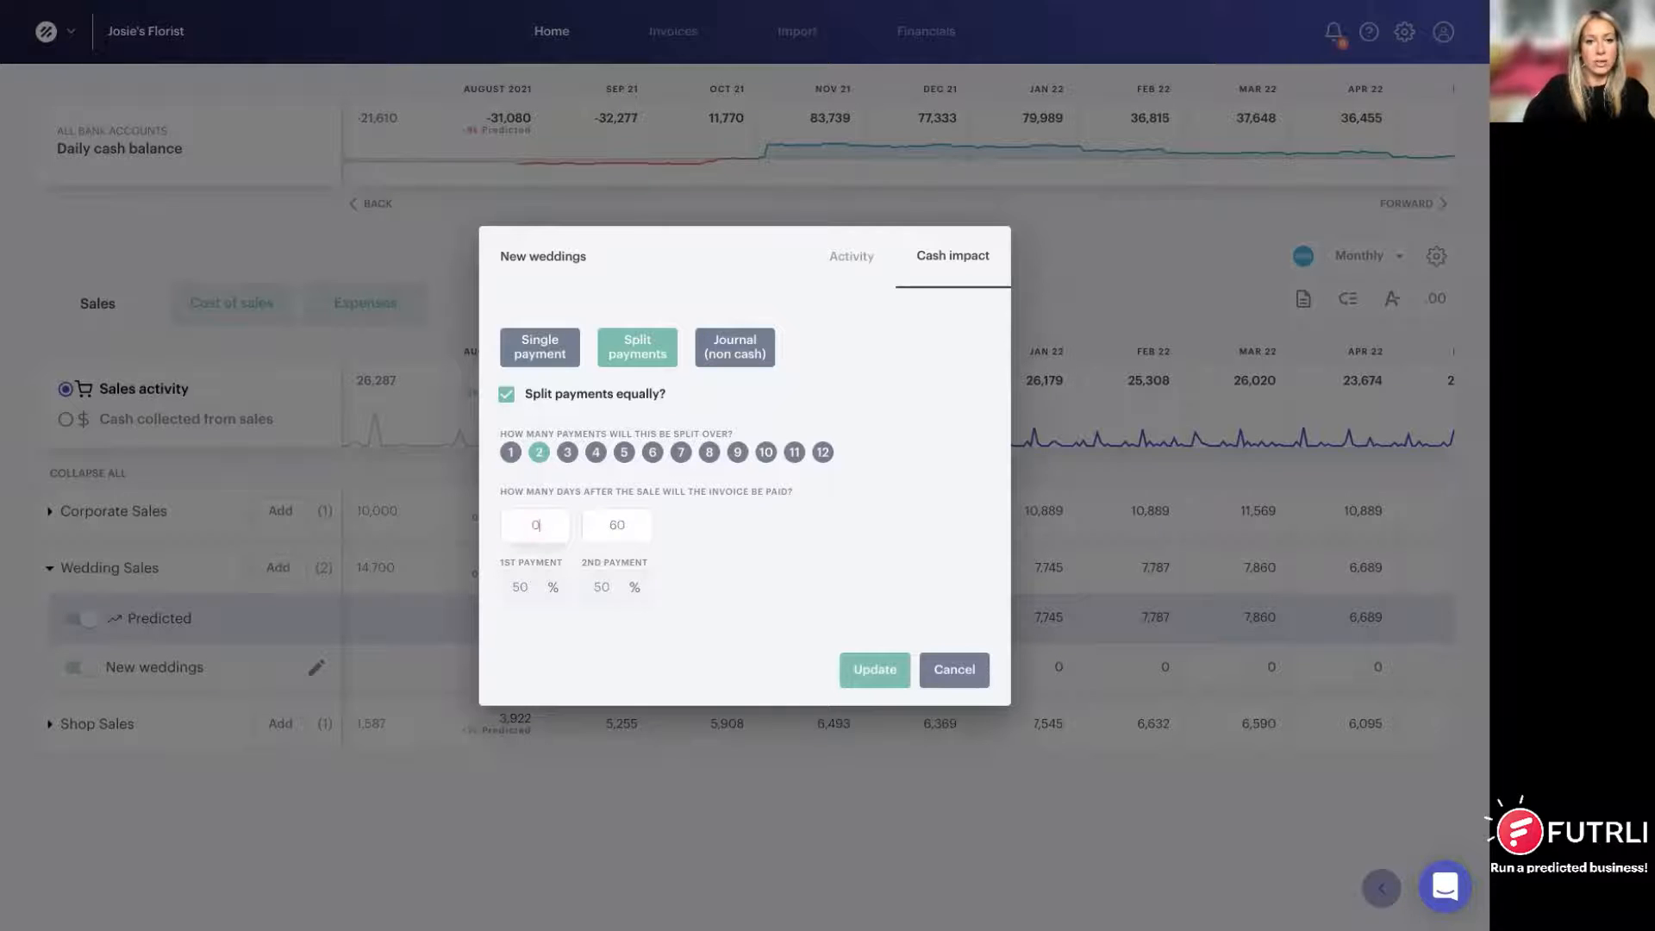
pyautogui.doubleClick(617, 525)
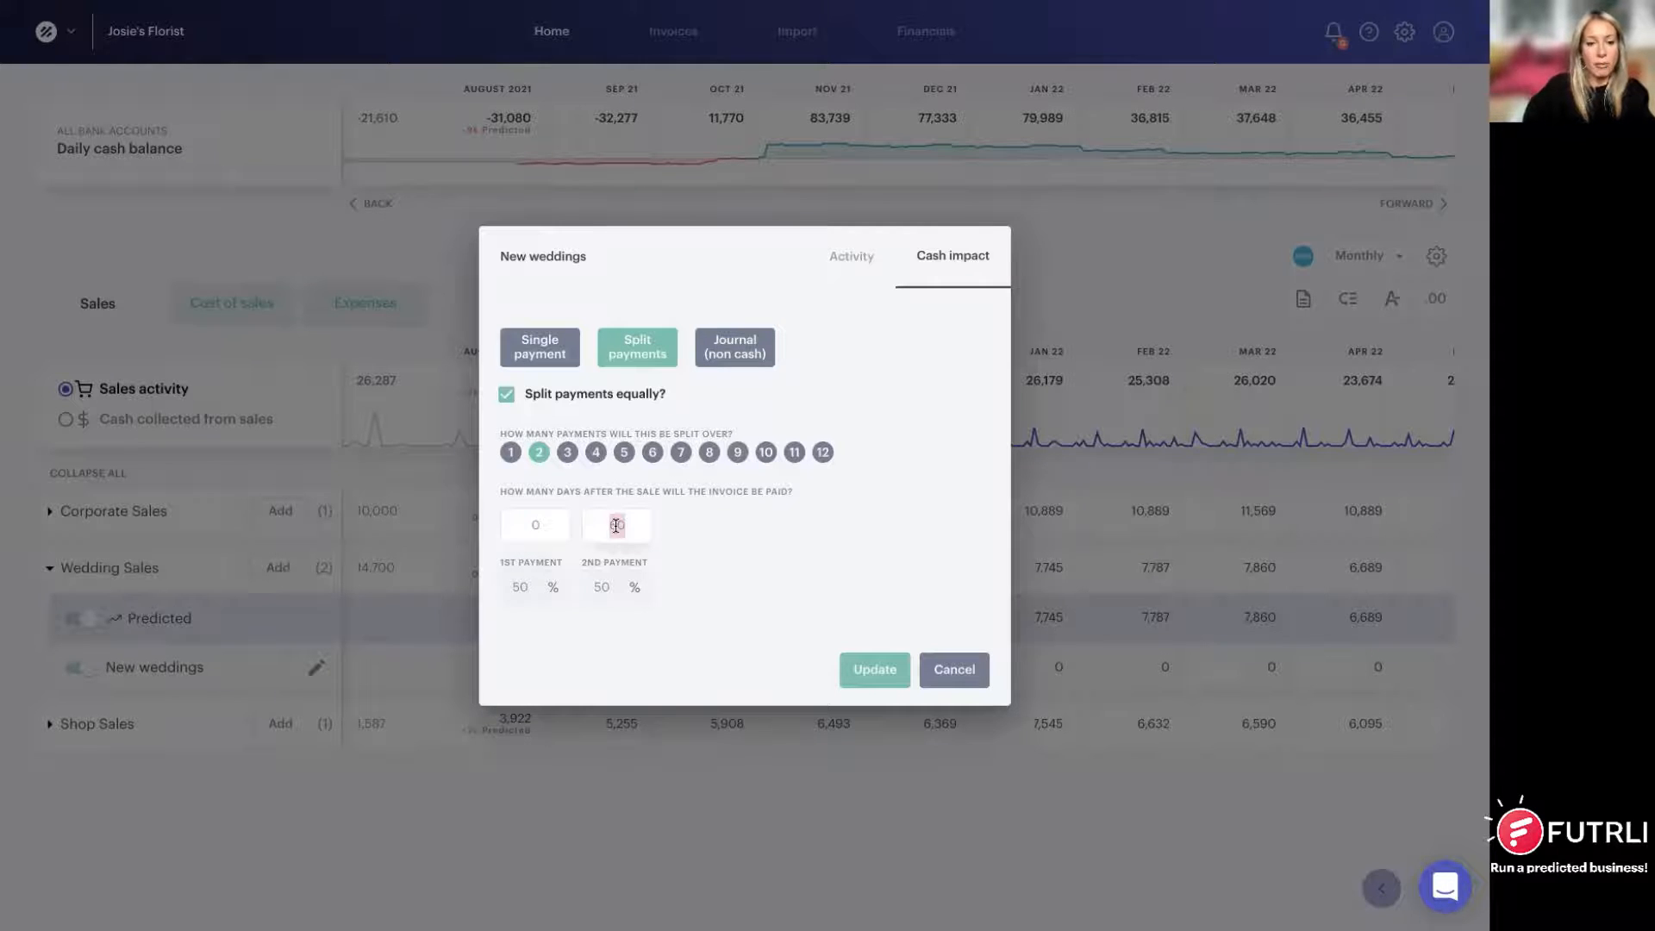
pyautogui.write('30')
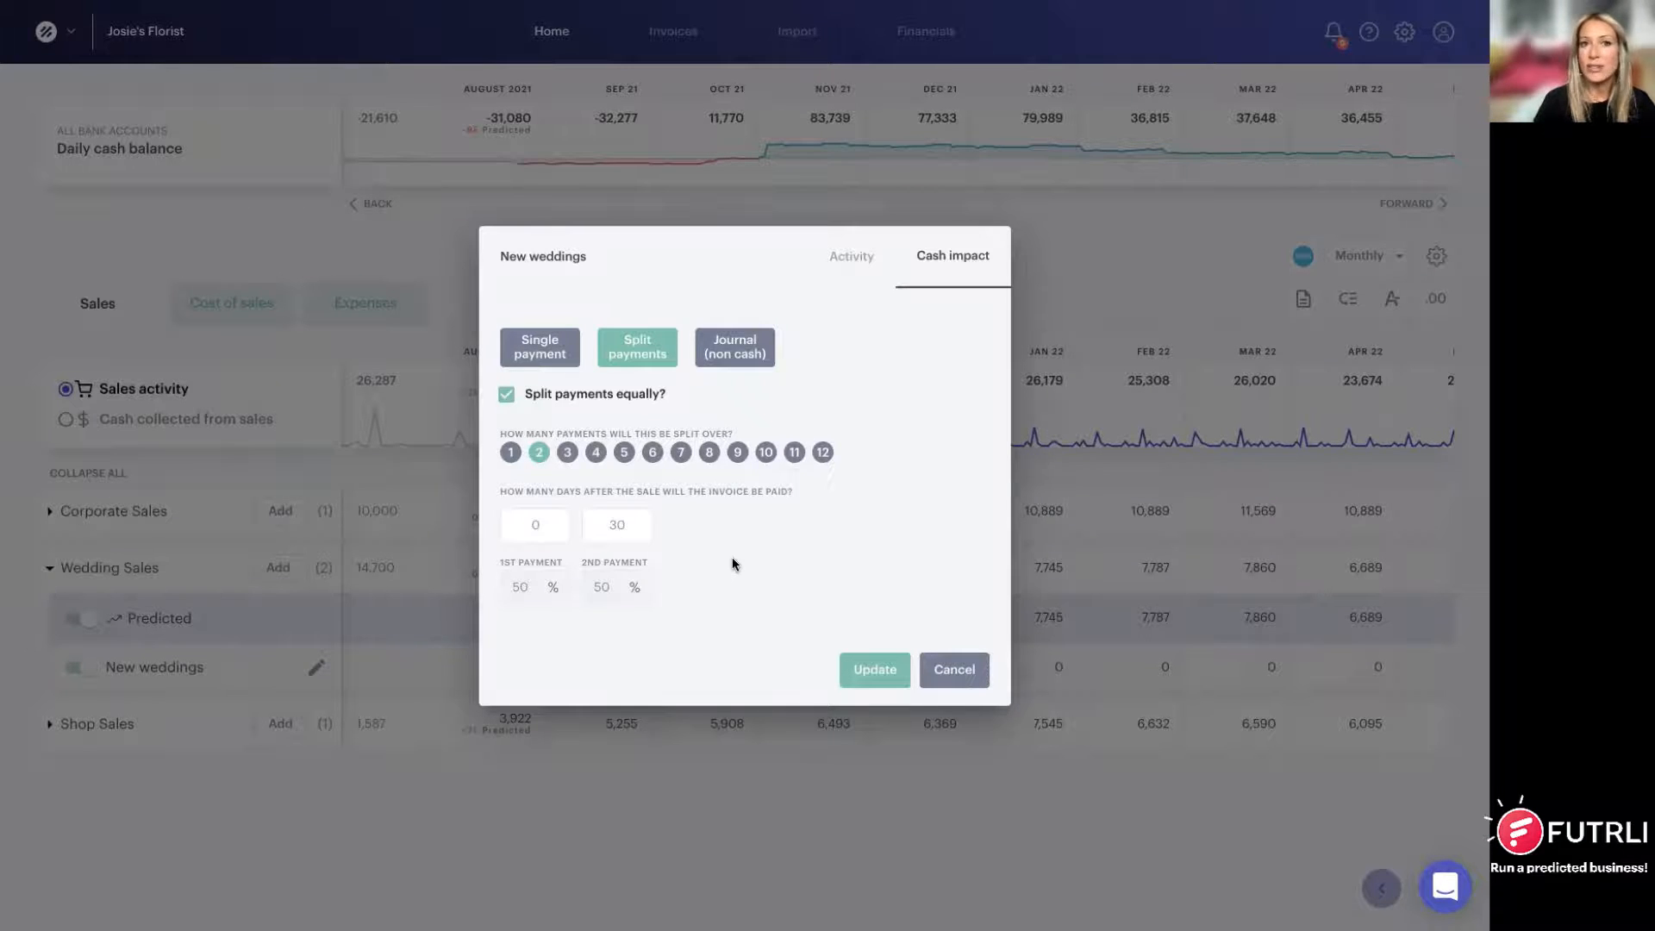
pyautogui.click(881, 678)
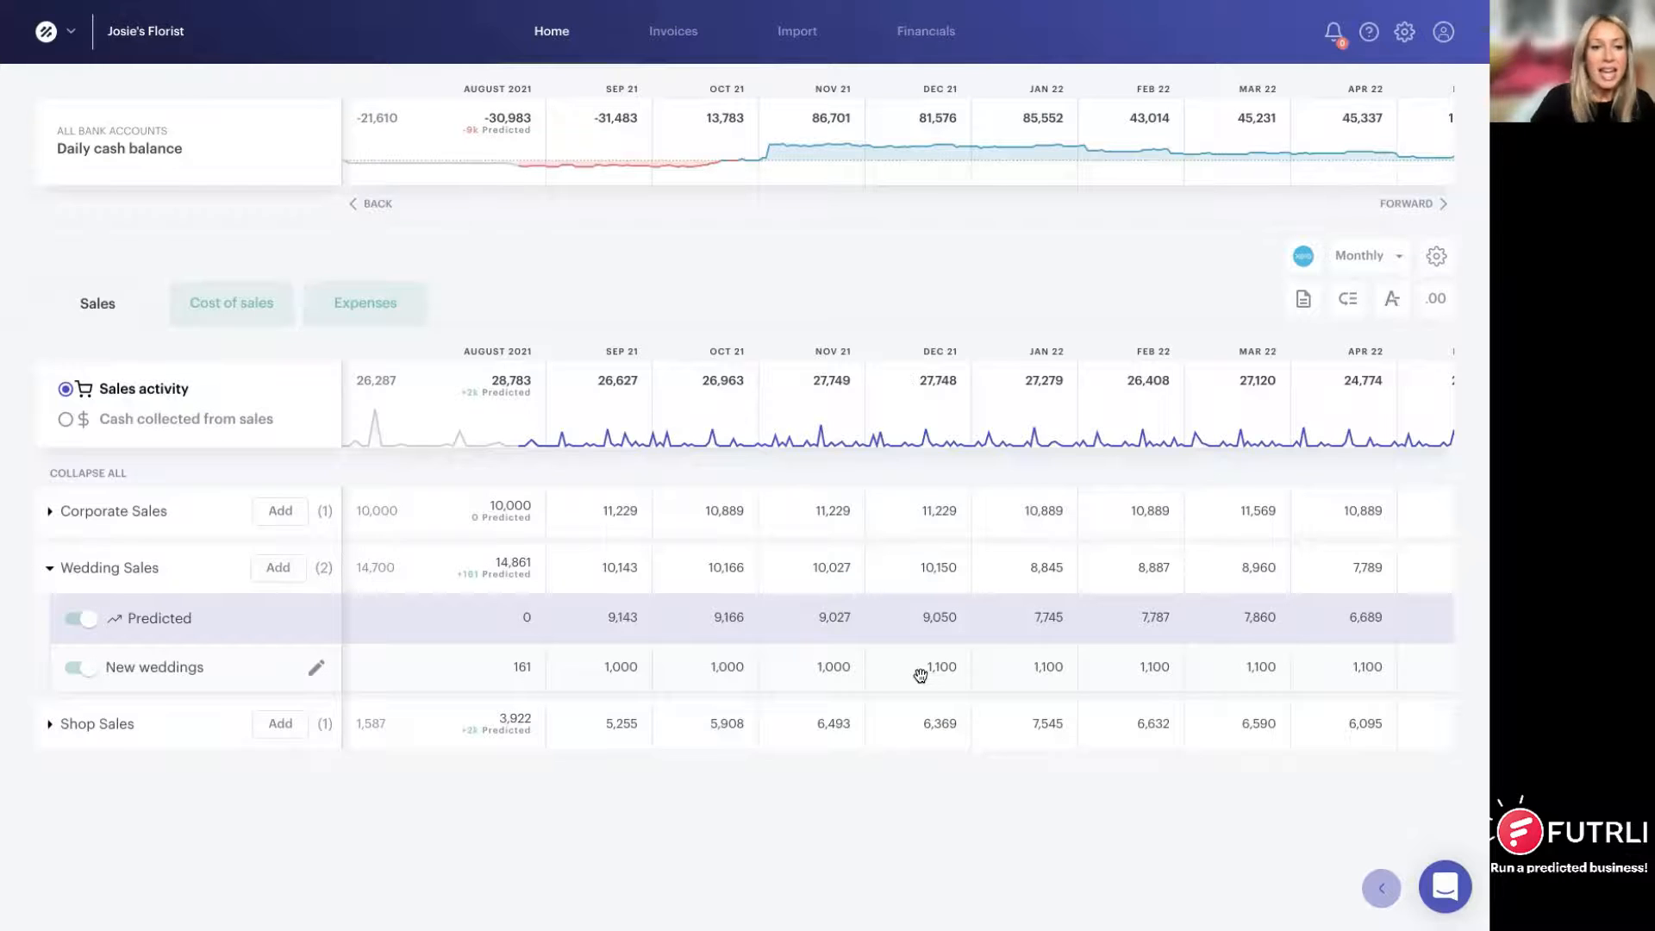
# Step: Show the cash collected from sales to review when New weddings payments arrive
pyautogui.click(210, 421)
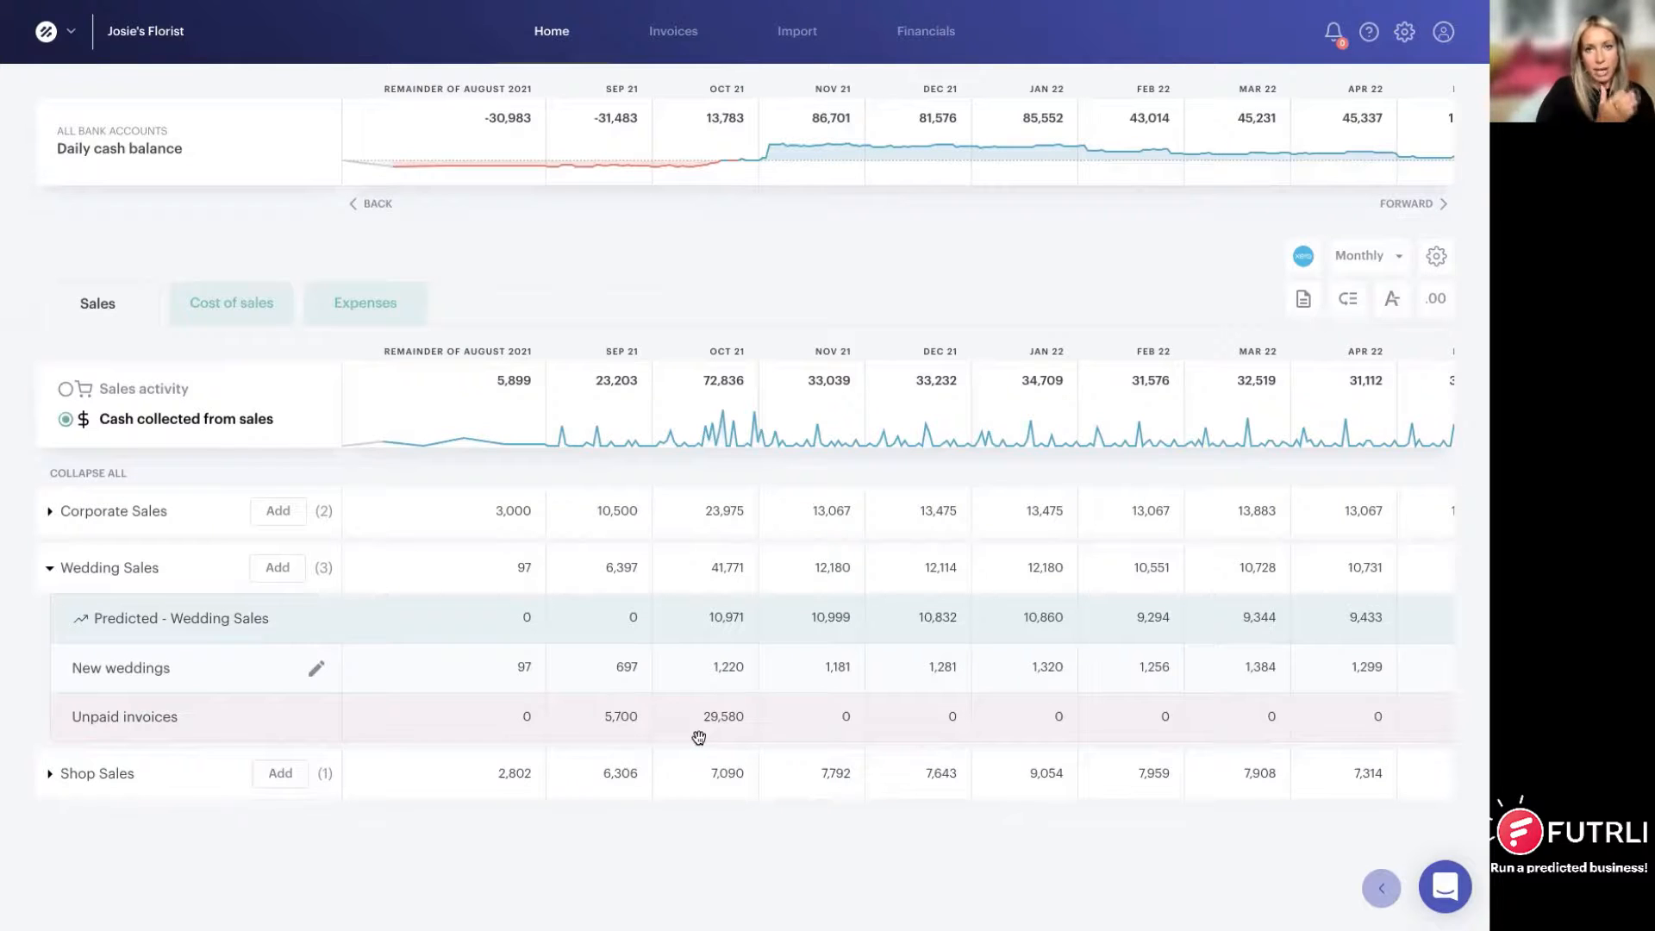
# Step: View the profit and loss report in larger text with Income expanded, and the balance sheet
pyautogui.click(906, 34)
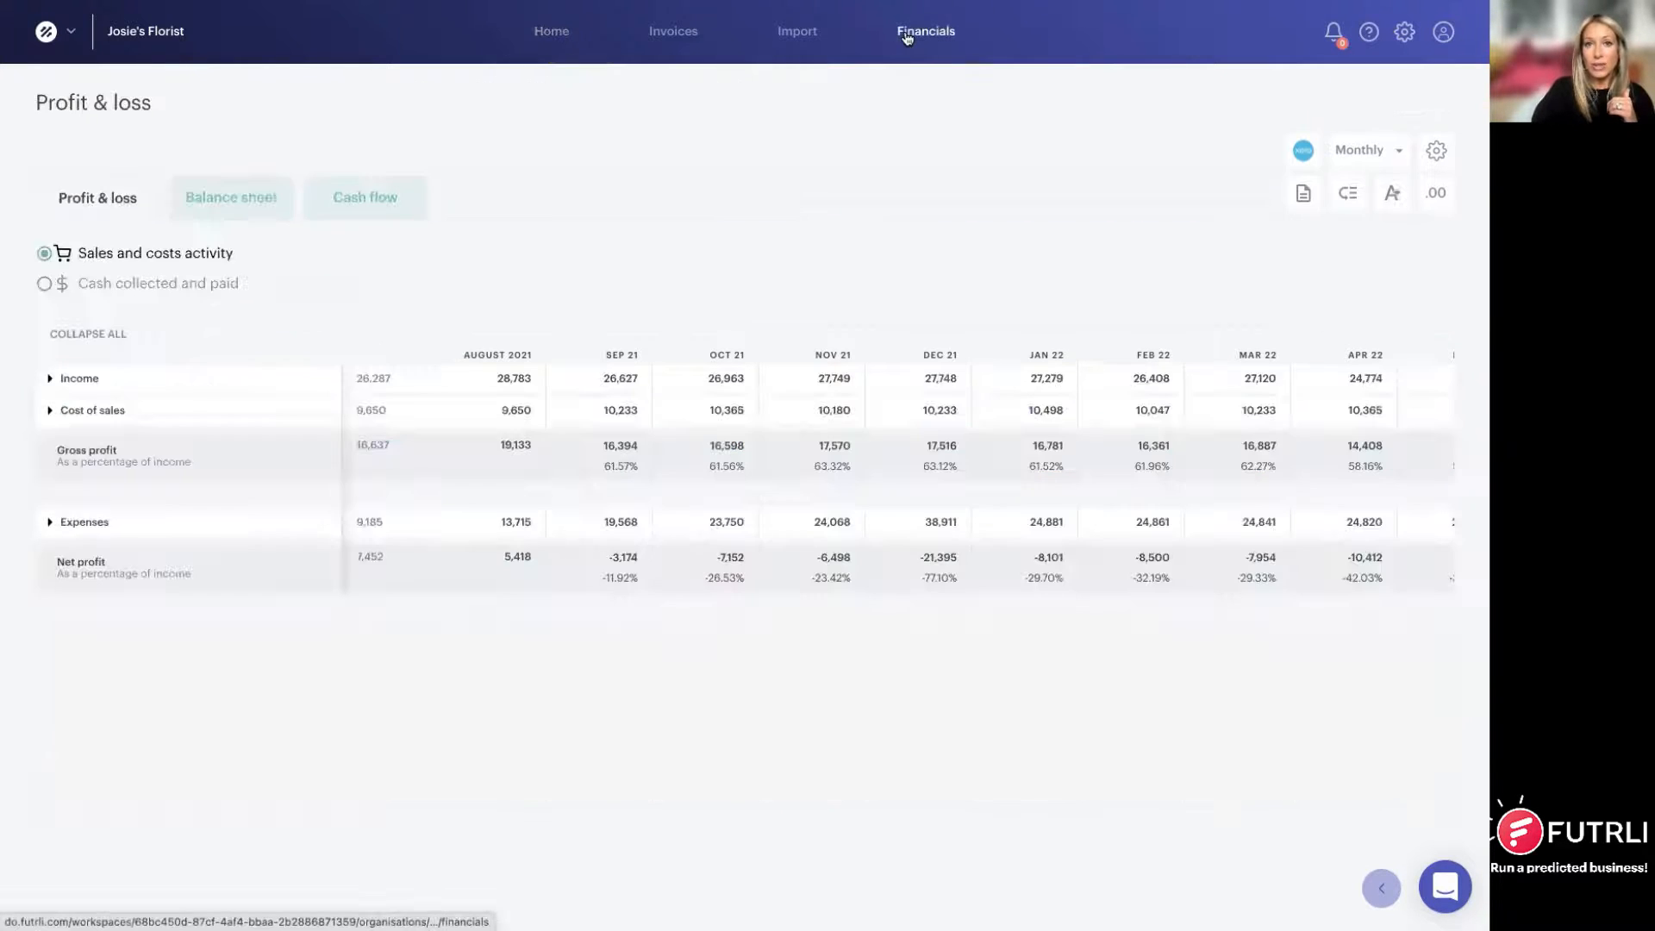
pyautogui.click(1389, 193)
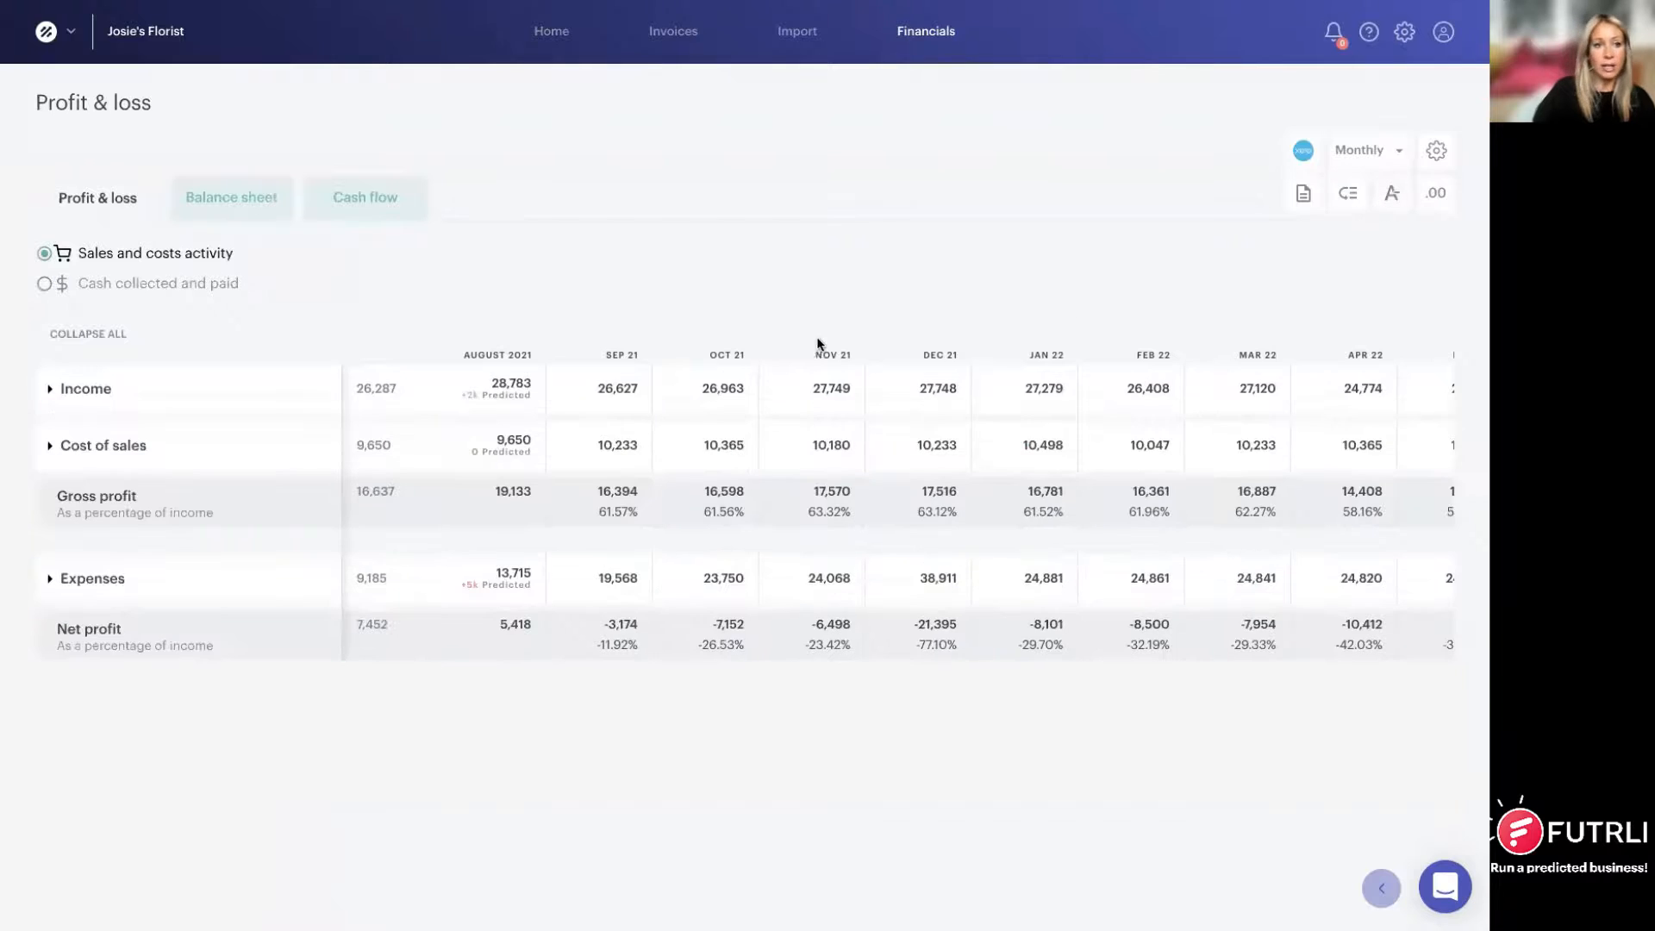
pyautogui.click(50, 392)
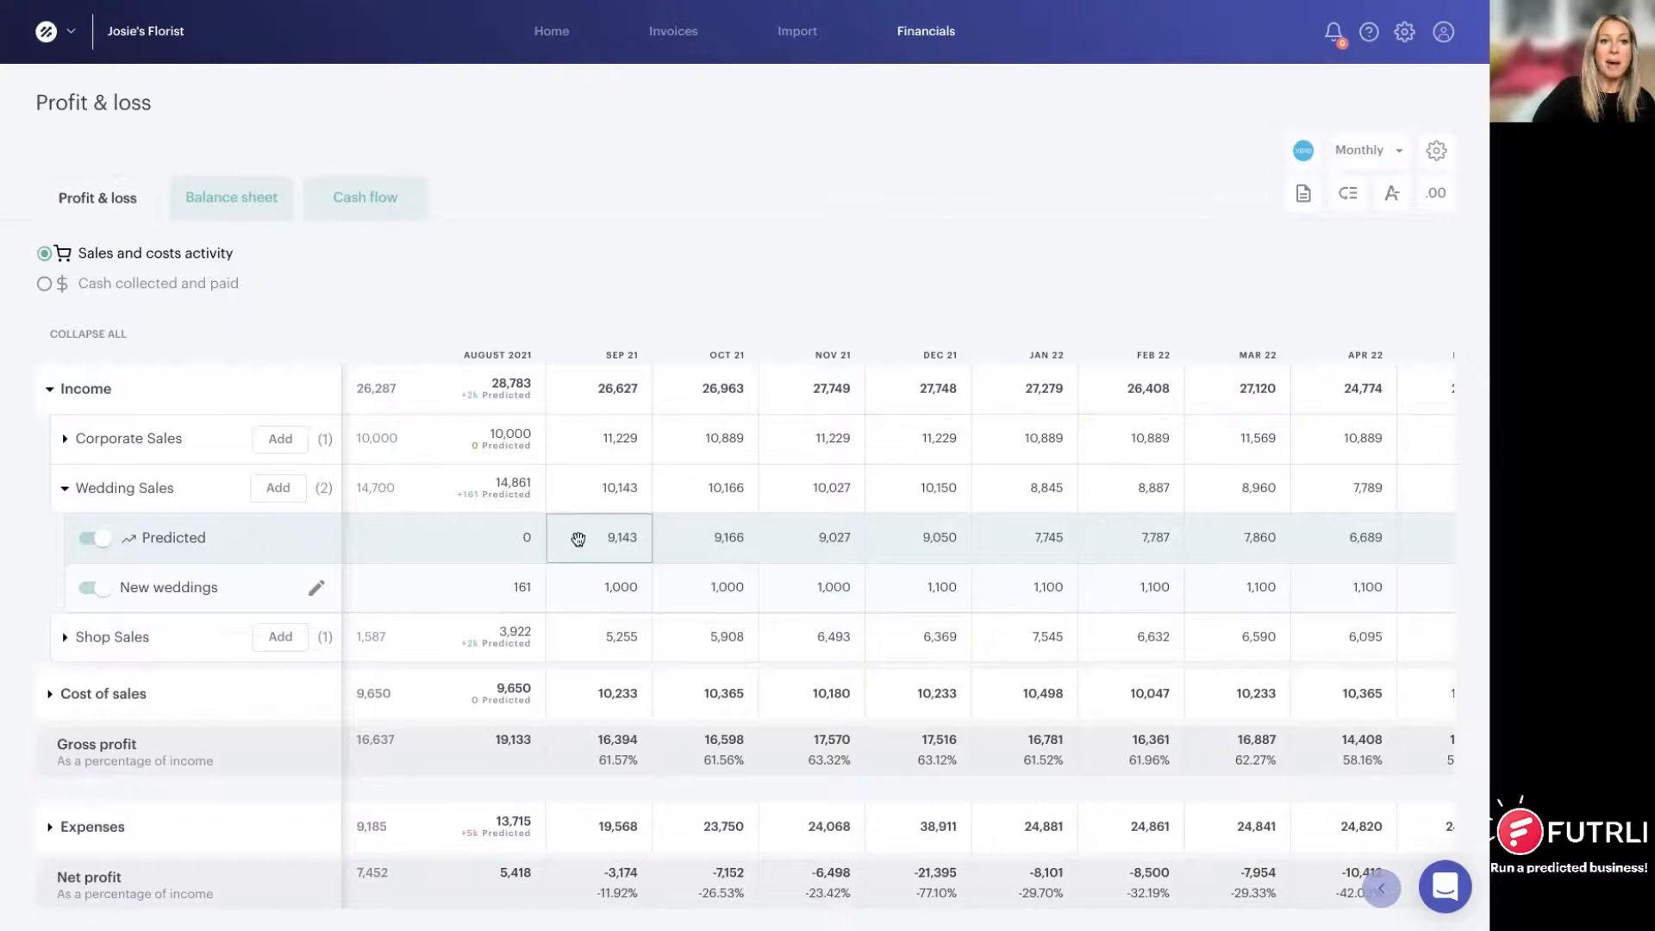
pyautogui.click(249, 224)
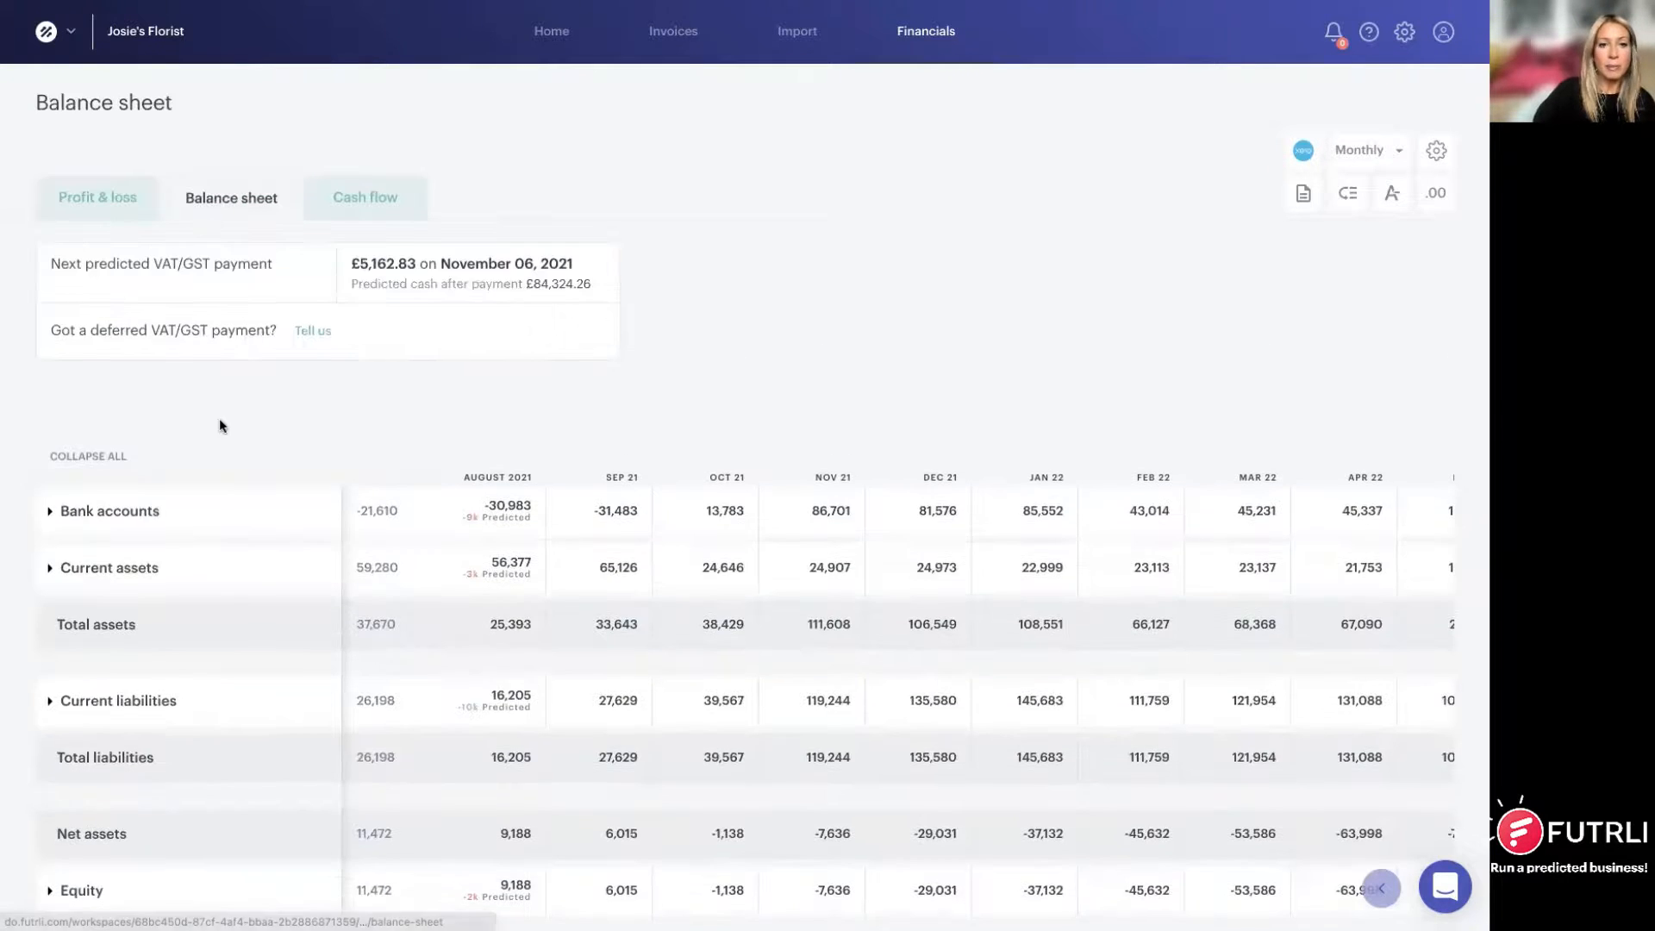
# Step: Expand Bank accounts and the AHHM Business Account on the balance sheet to examine the monthly New weddings cash amounts
pyautogui.click(47, 514)
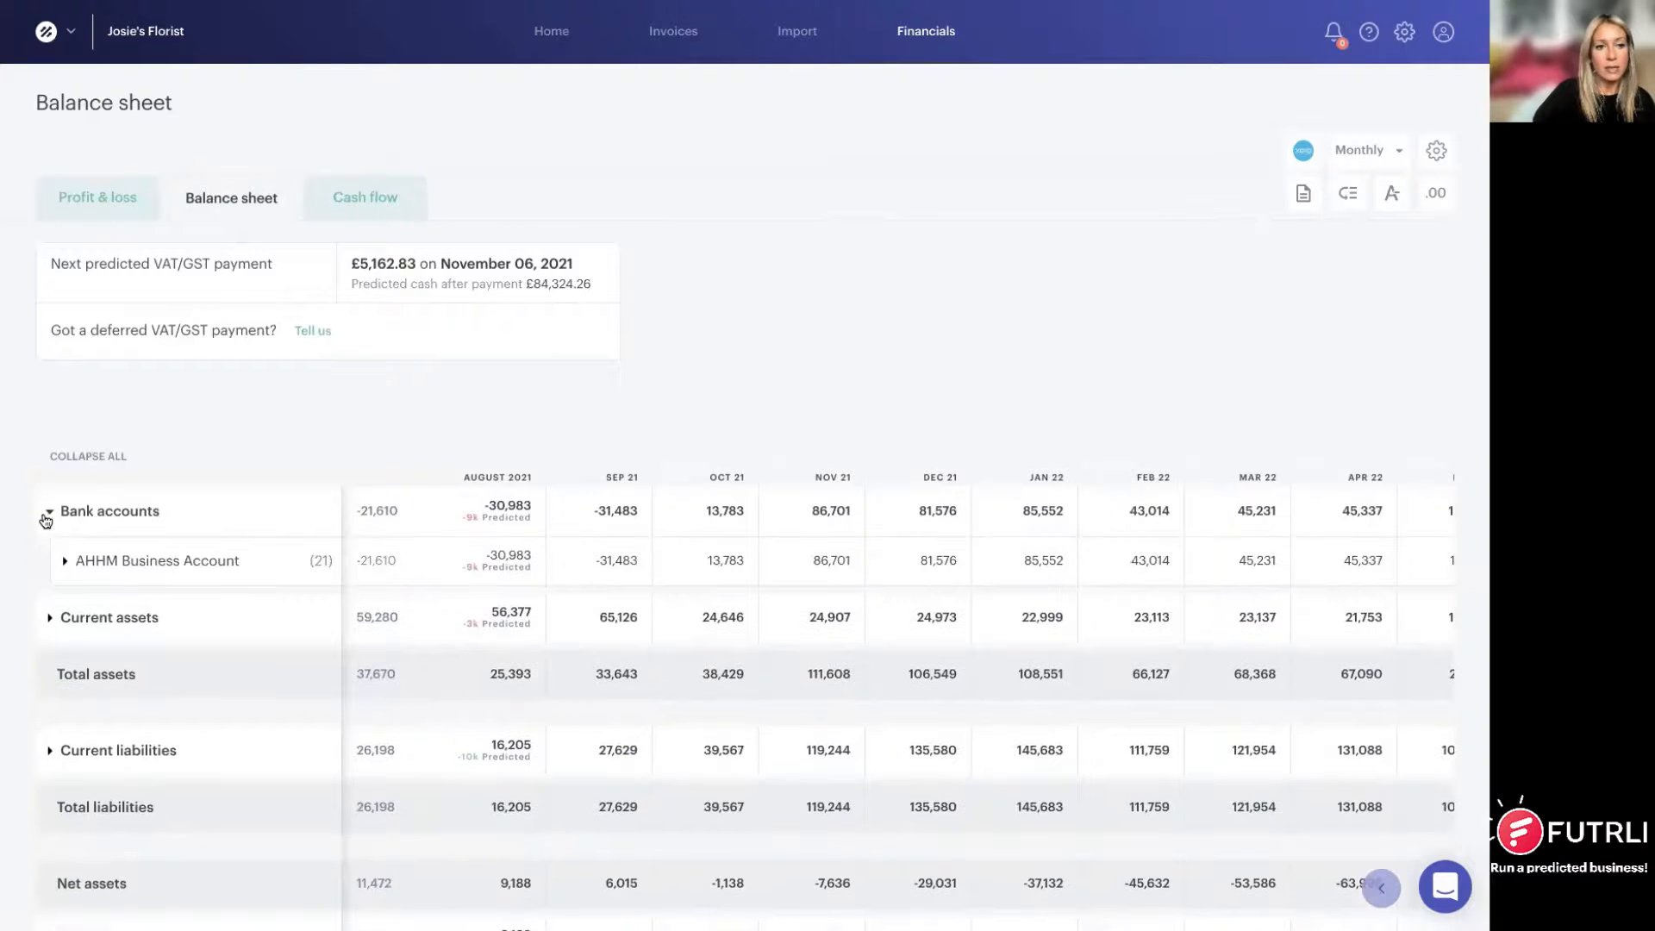
pyautogui.click(63, 562)
pyautogui.scroll(-10, 227, 604)
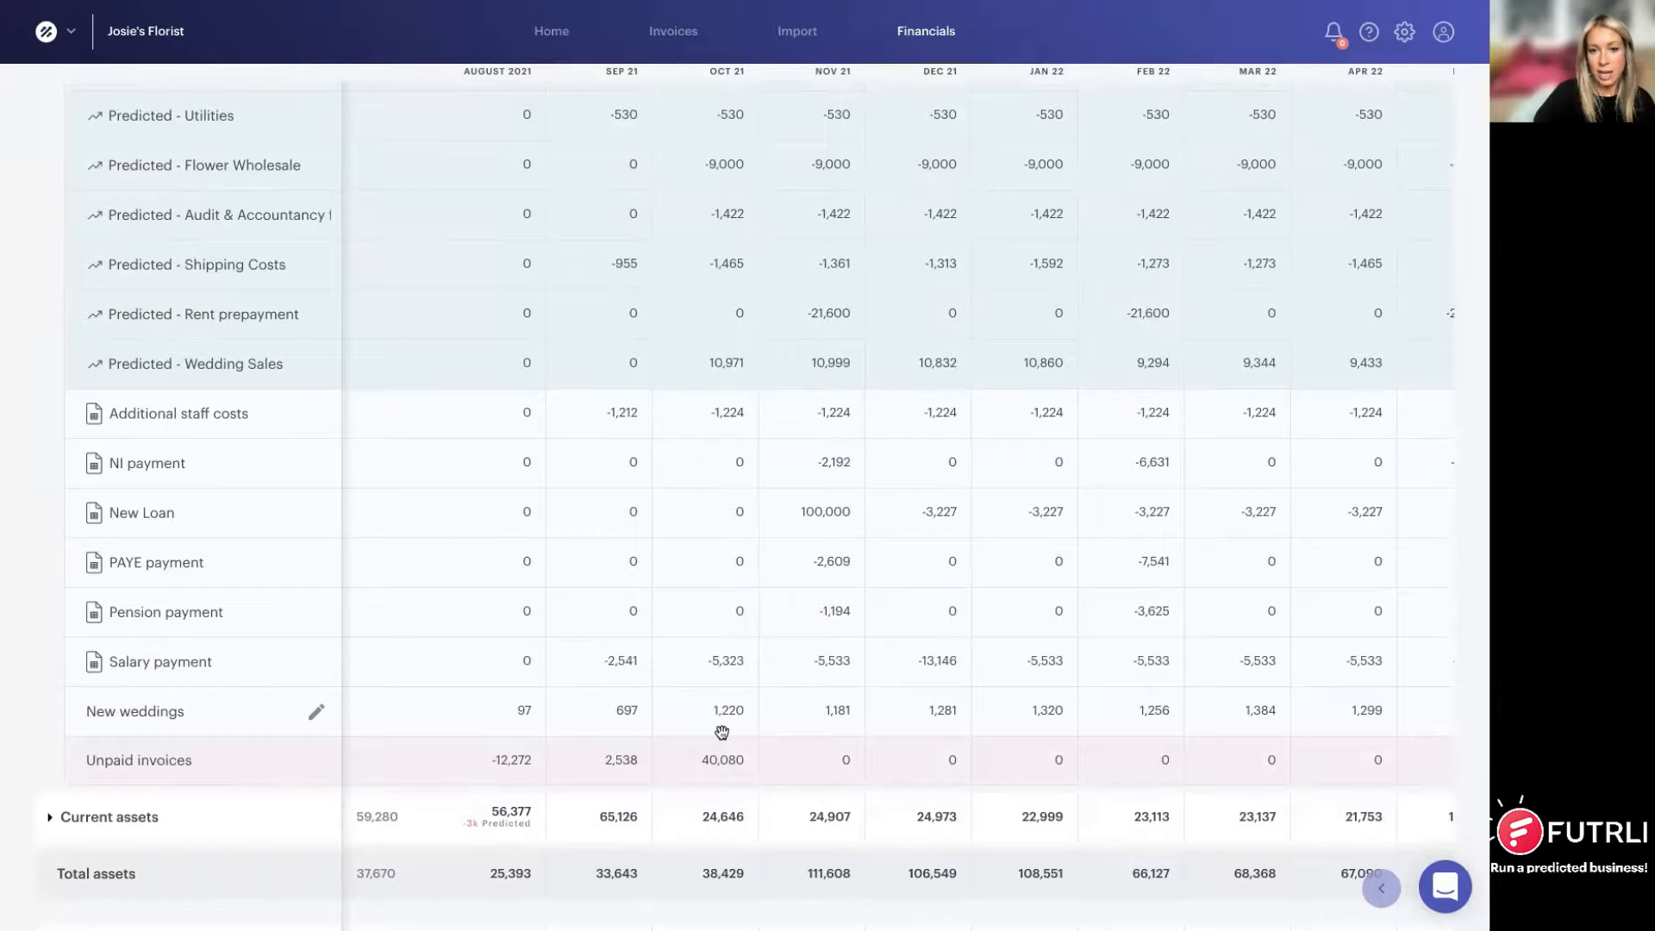
pyautogui.scroll(-3, 722, 735)
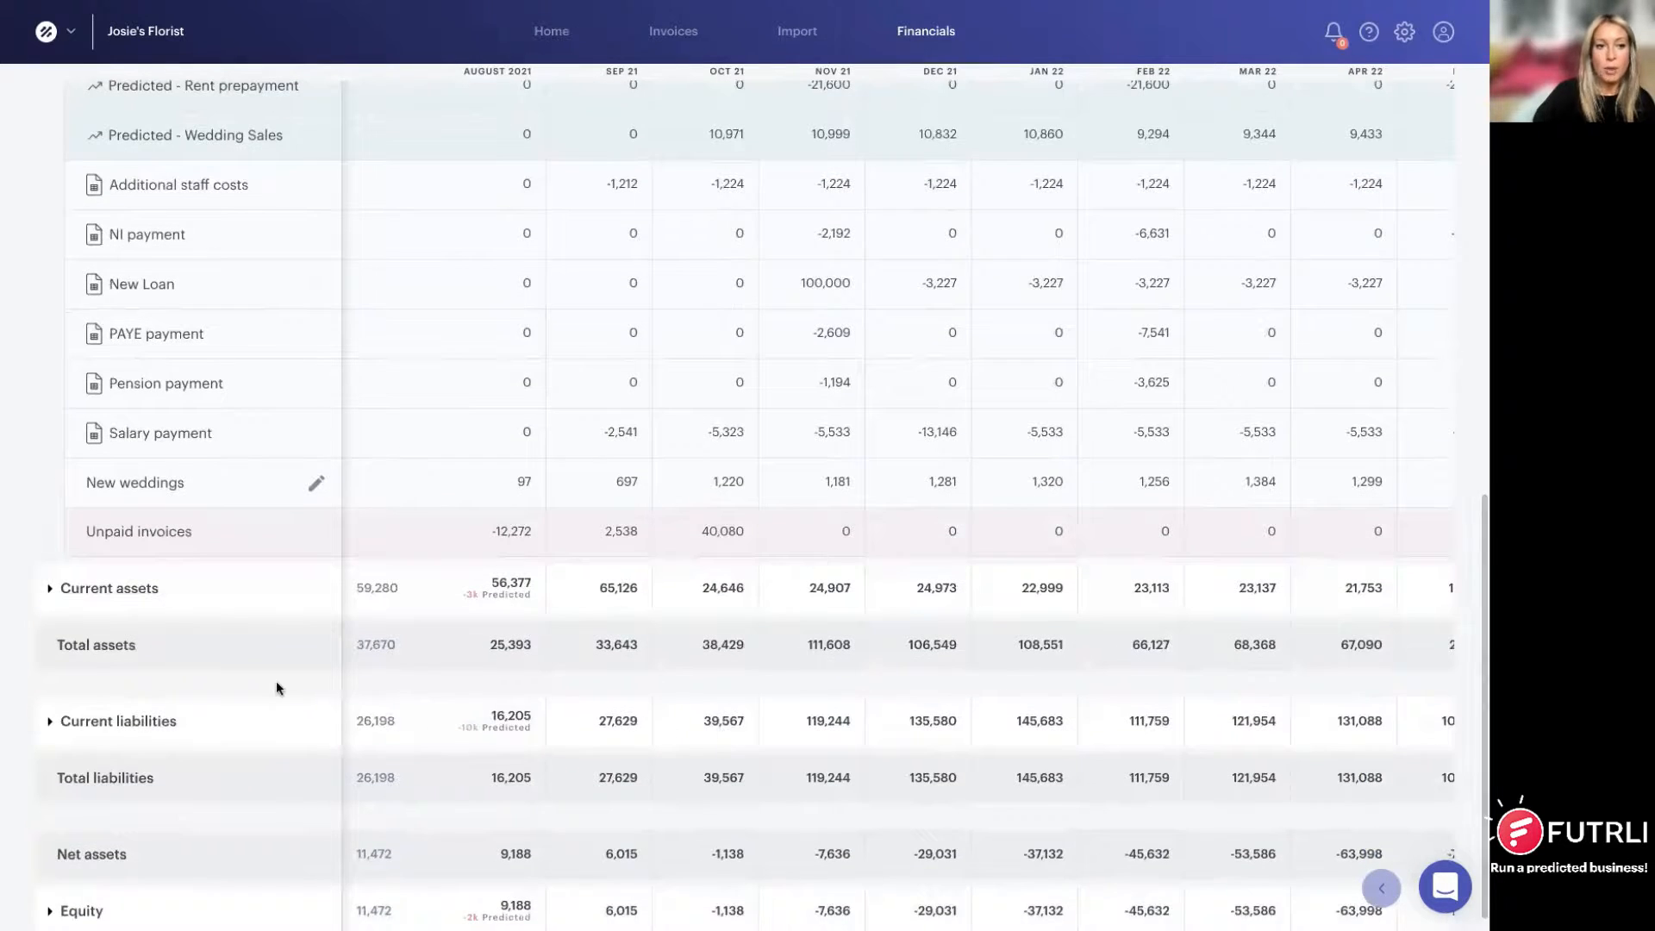
# Step: Expand Current liabilities and its VAT account on the balance sheet to review the predicted VAT amounts, and return to the report's start
pyautogui.click(49, 697)
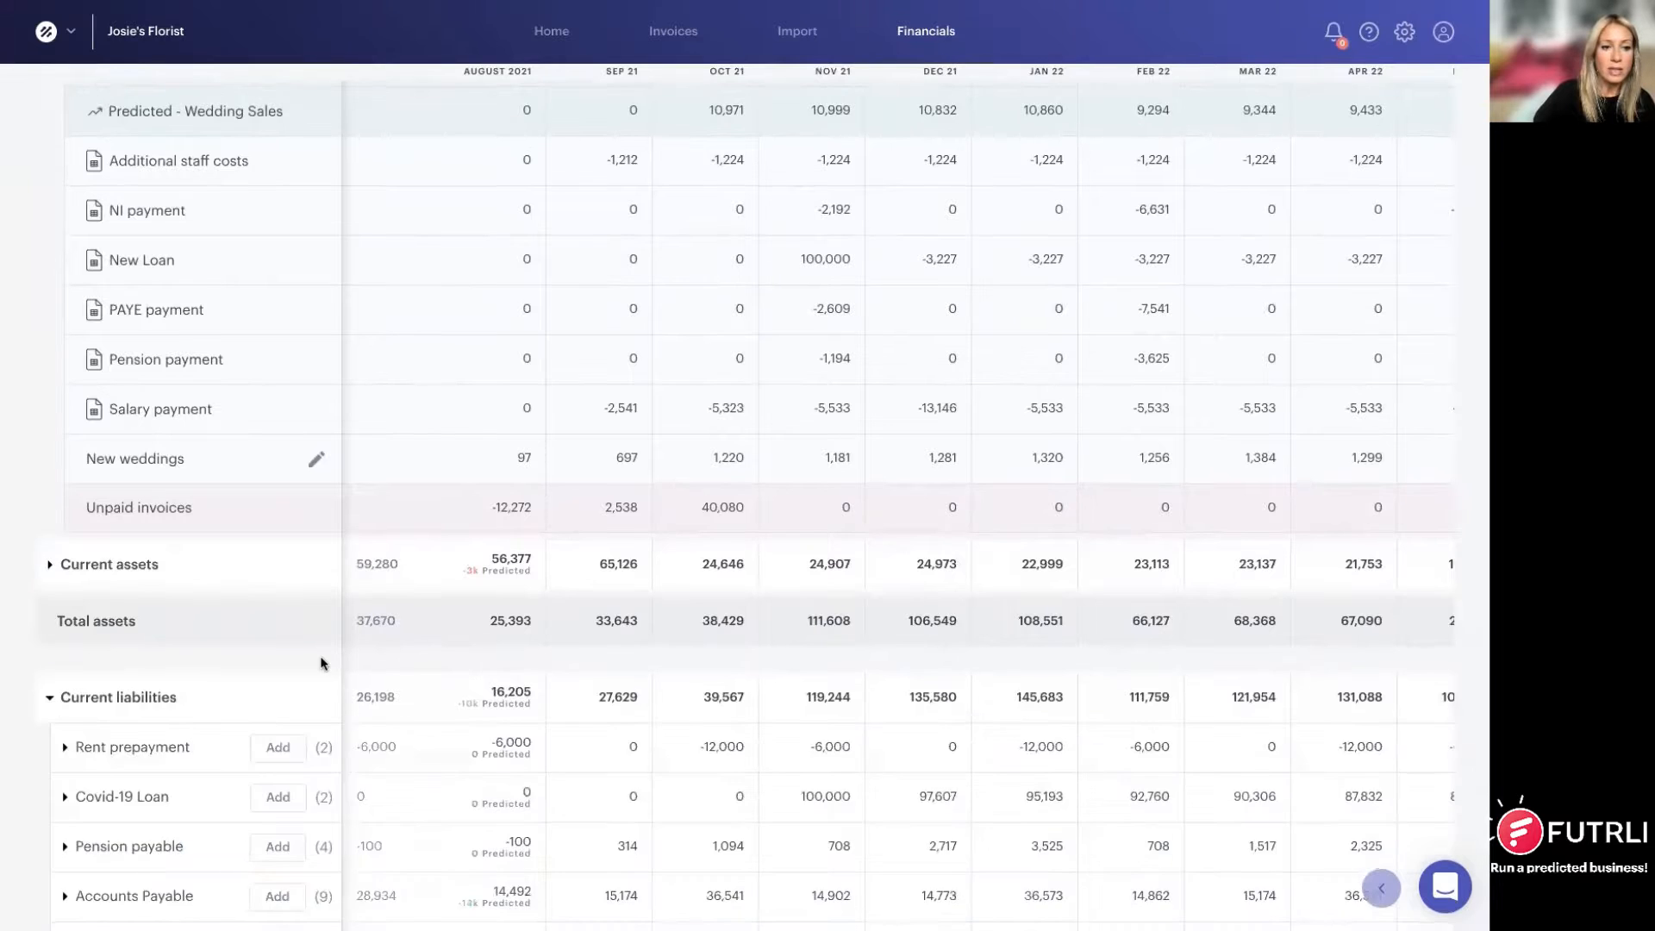
pyautogui.scroll(-5, 321, 660)
pyautogui.click(65, 652)
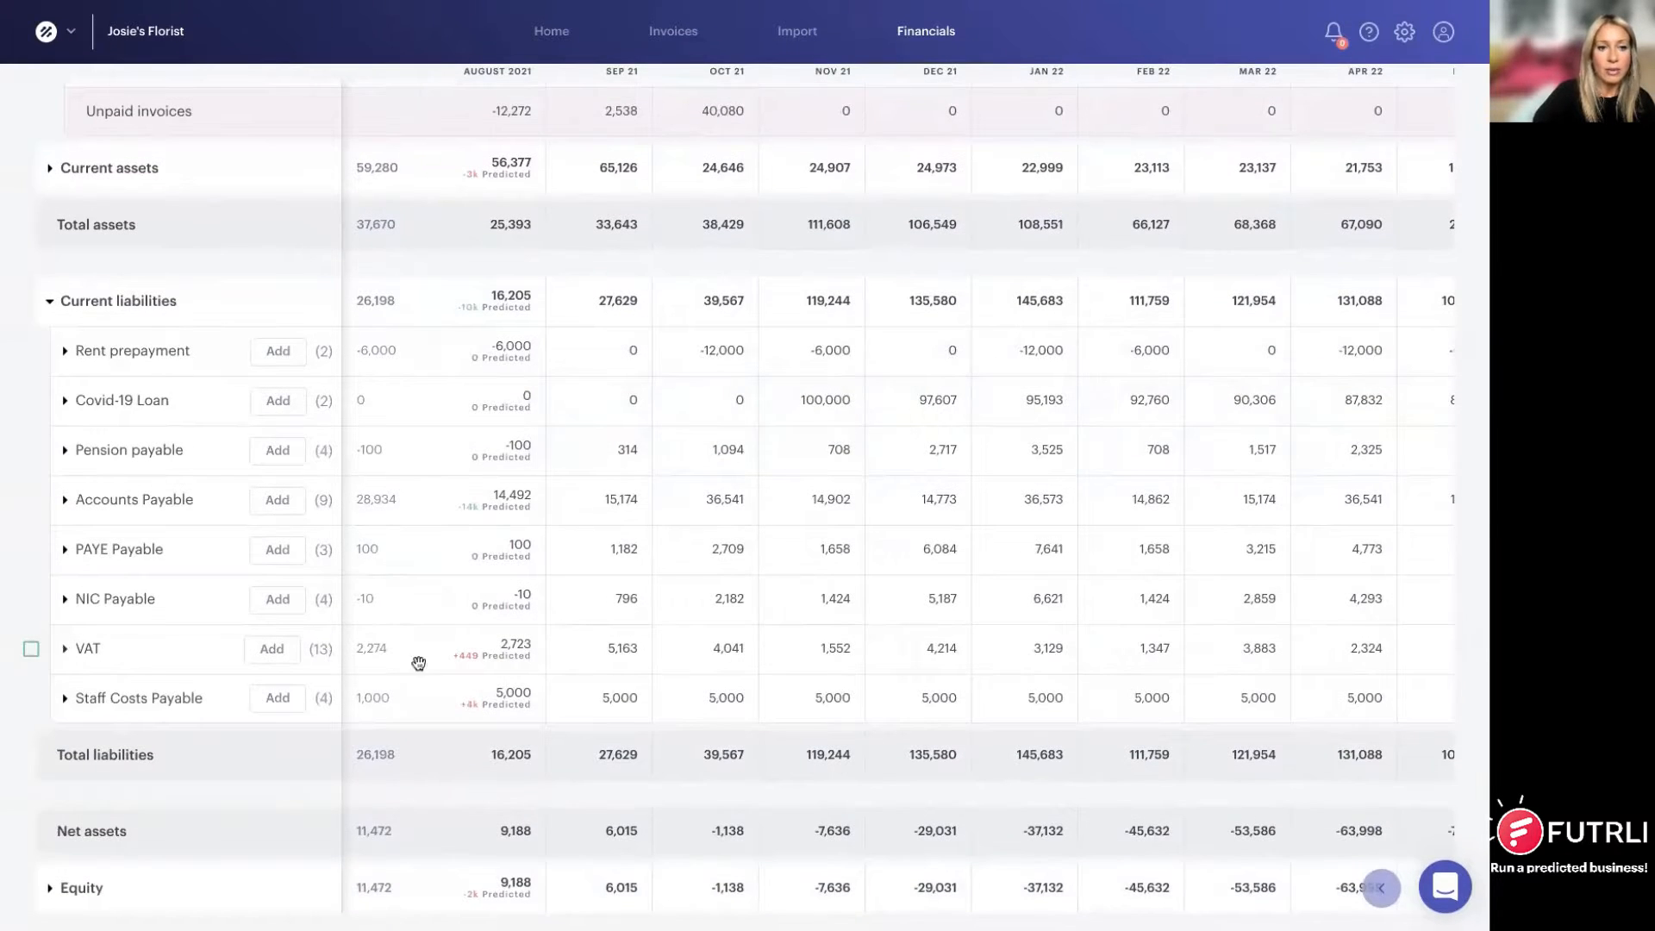
pyautogui.scroll(-6, 509, 659)
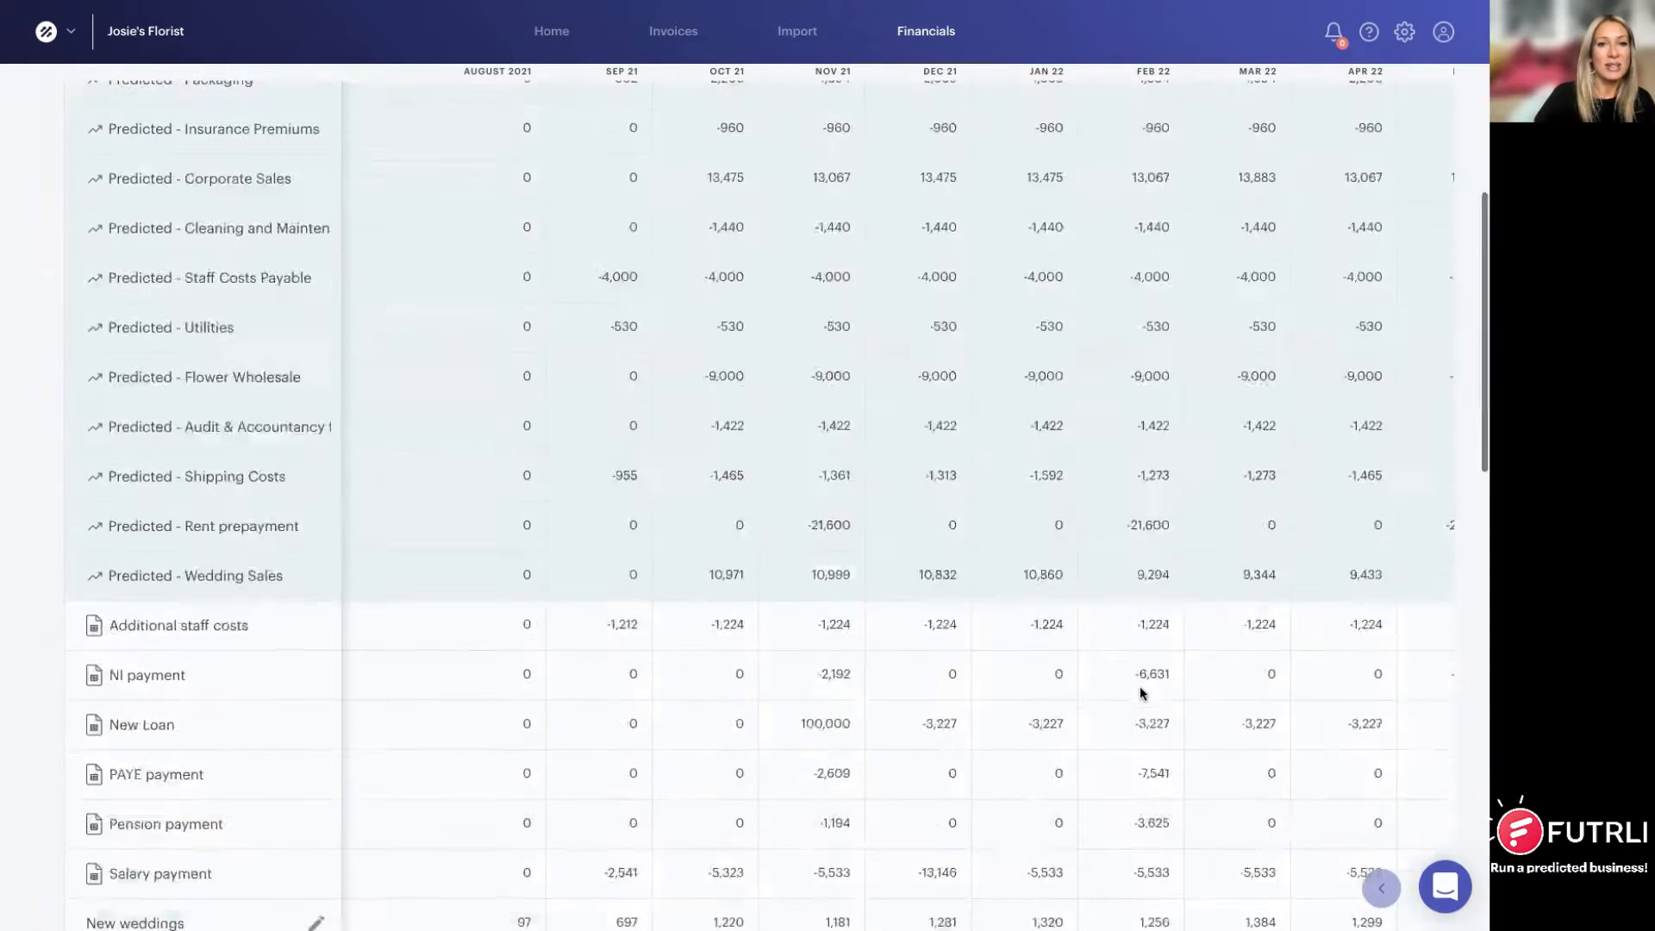
pyautogui.scroll(8, 1140, 686)
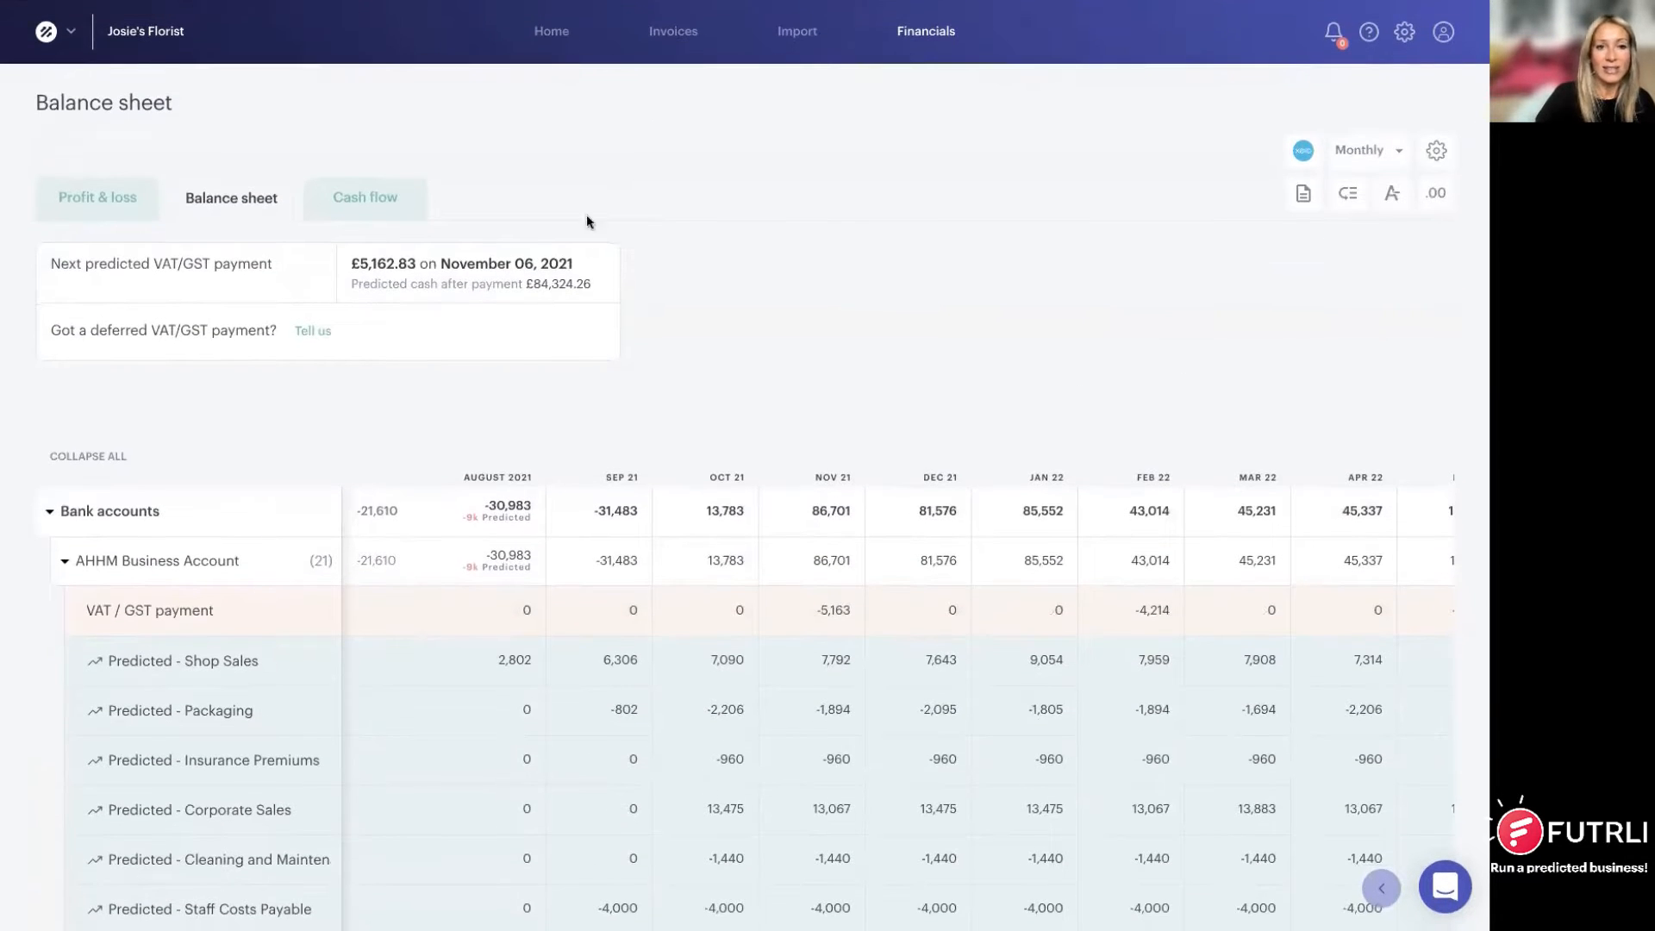